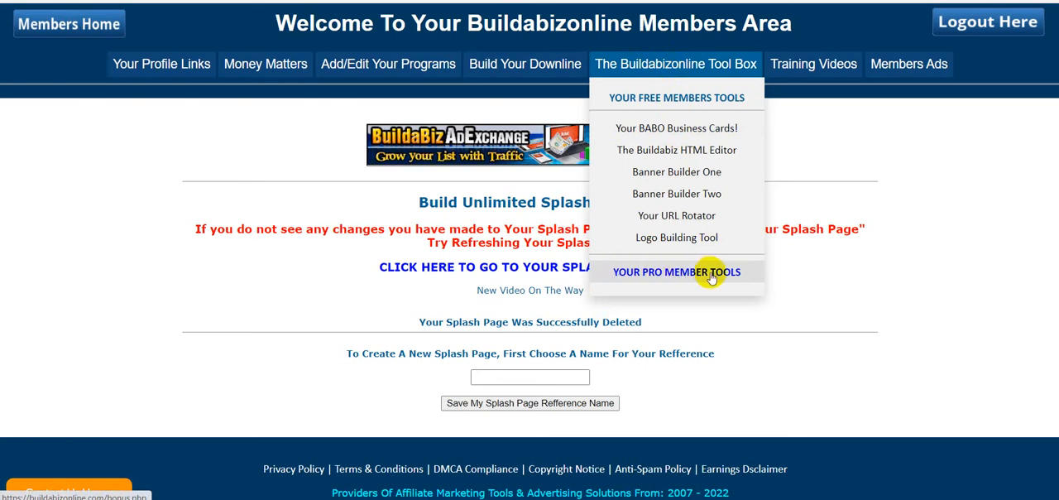
Step: Open the Splash Page Generator from the pro member tools
left_click(691, 273)
scroll(906, 217, "down", 5)
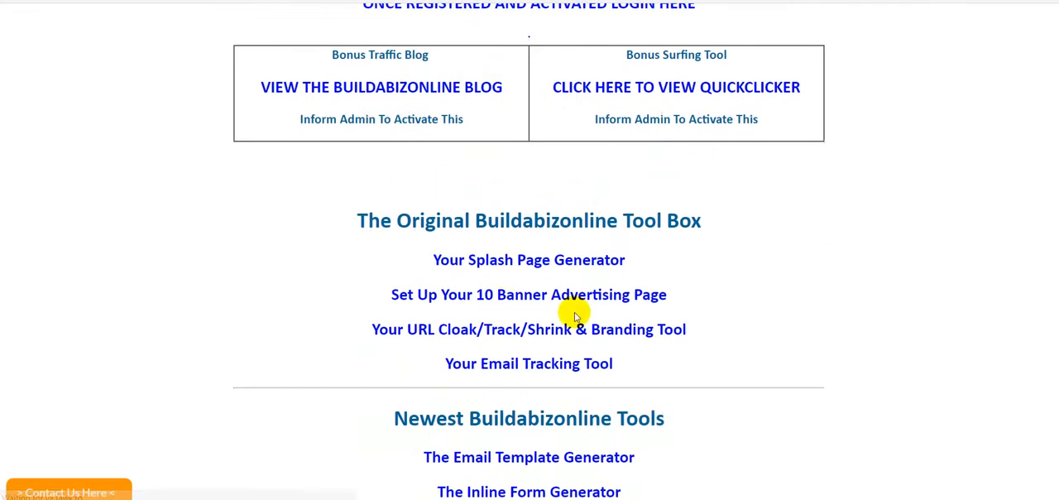
left_click(521, 265)
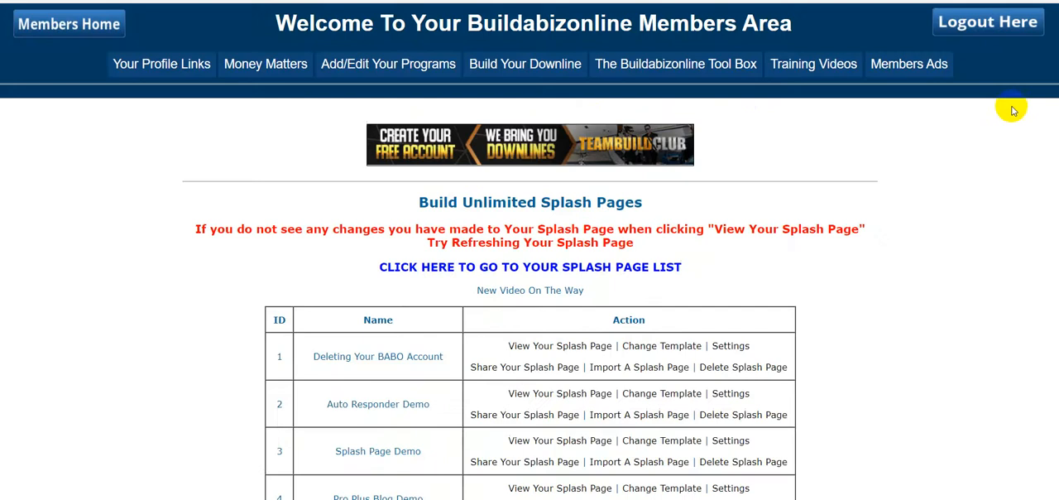
Step: Create a new splash page with the reference name "Simple Splash Page" and open its template selection
scroll(975, 259, "down", 14)
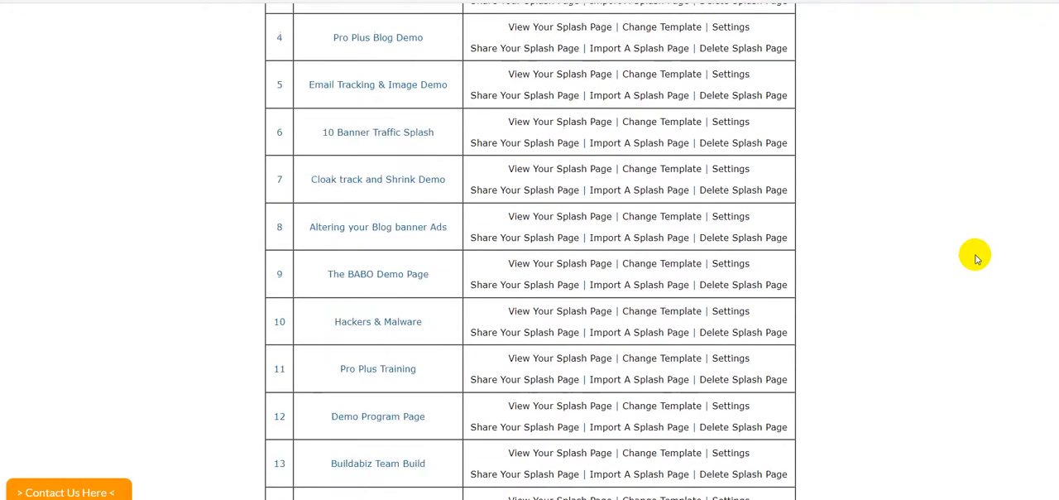
scroll(975, 259, "down", 10)
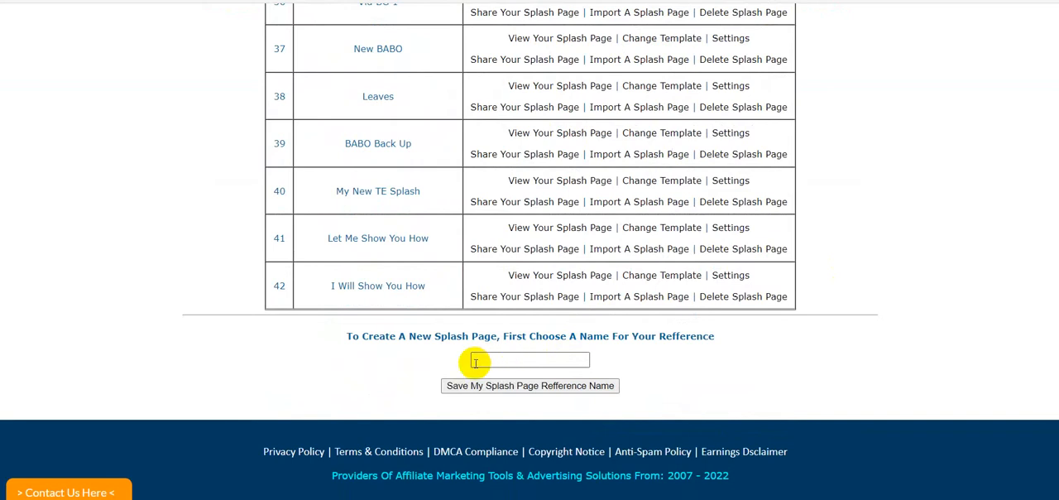
left_click(476, 361)
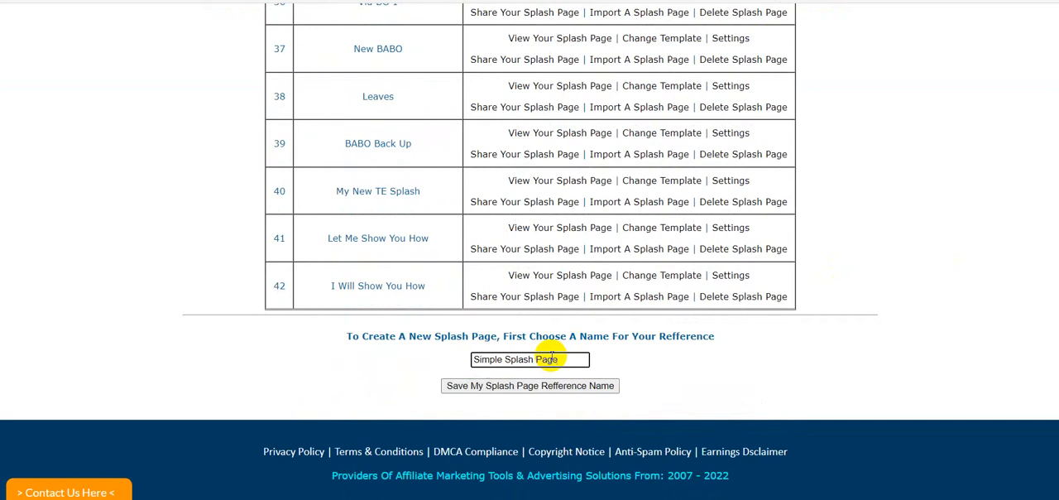
left_click(572, 359)
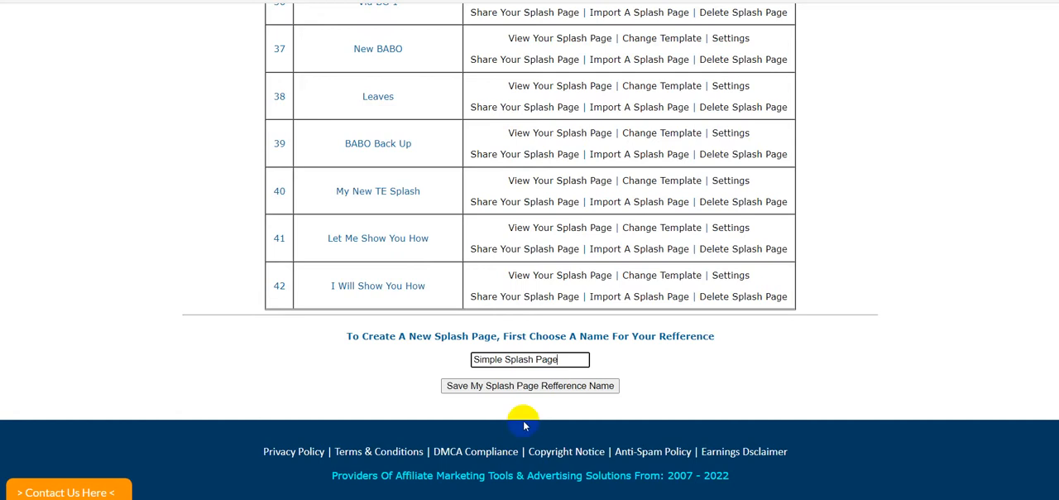
left_click(532, 385)
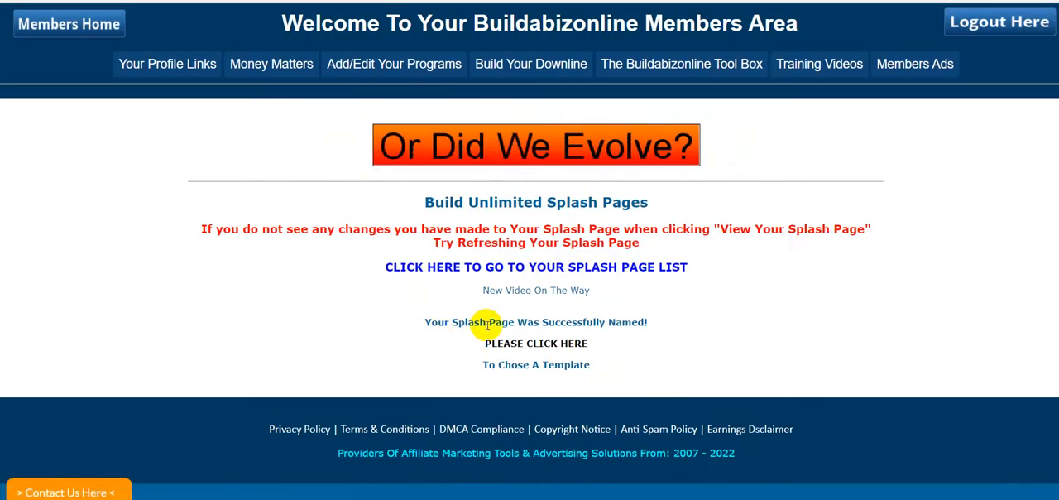
left_click(538, 346)
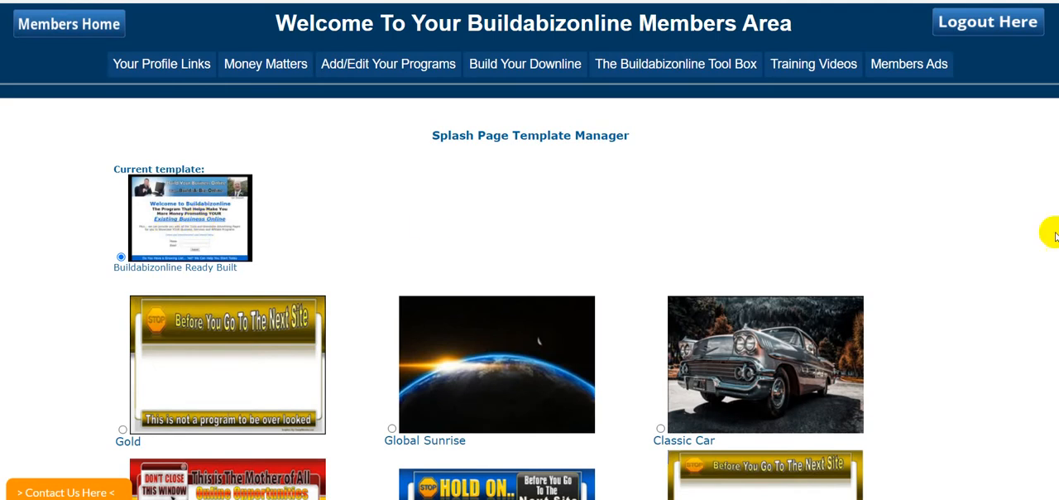
Step: Look through the available splash page templates, comparing brandable, video background and No Click Here designs
scroll(984, 301, "down", 2)
scroll(984, 300, "down", 8)
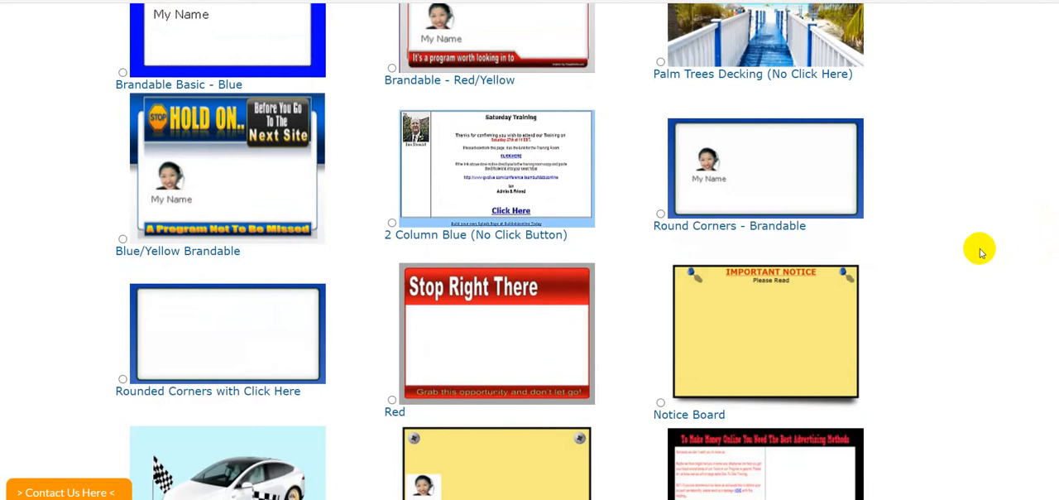
scroll(988, 232, "up", 2)
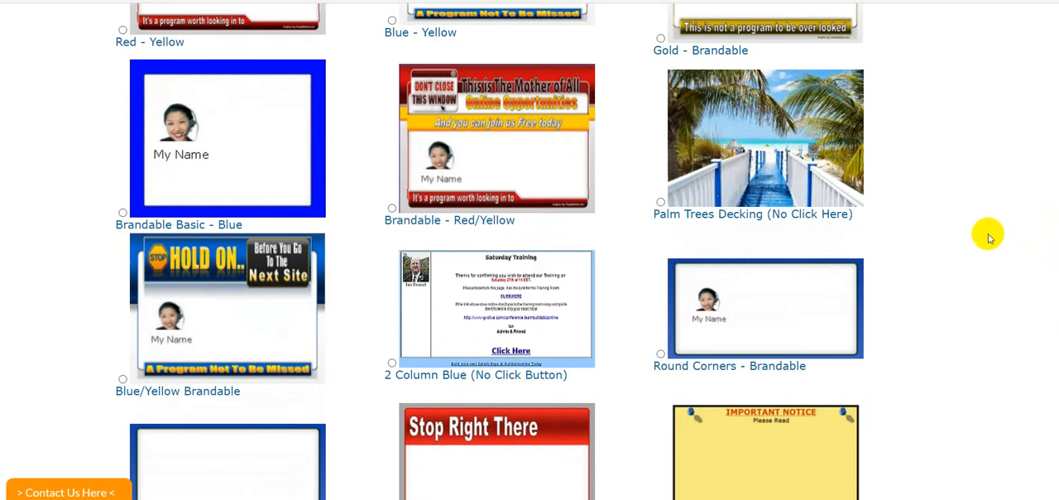
scroll(990, 238, "down", 4)
scroll(989, 238, "down", 2)
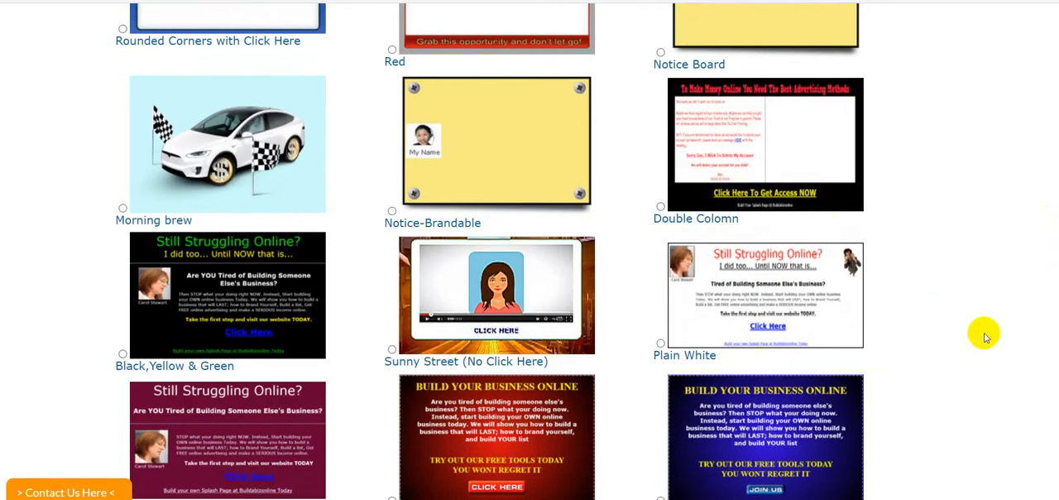
scroll(1000, 319, "up", 5)
scroll(999, 319, "up", 4)
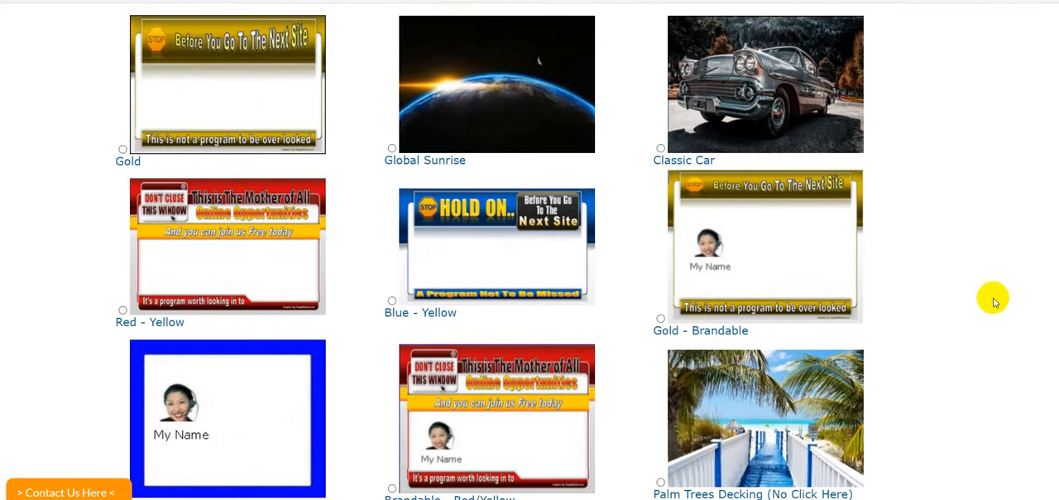
scroll(998, 281, "up", 4)
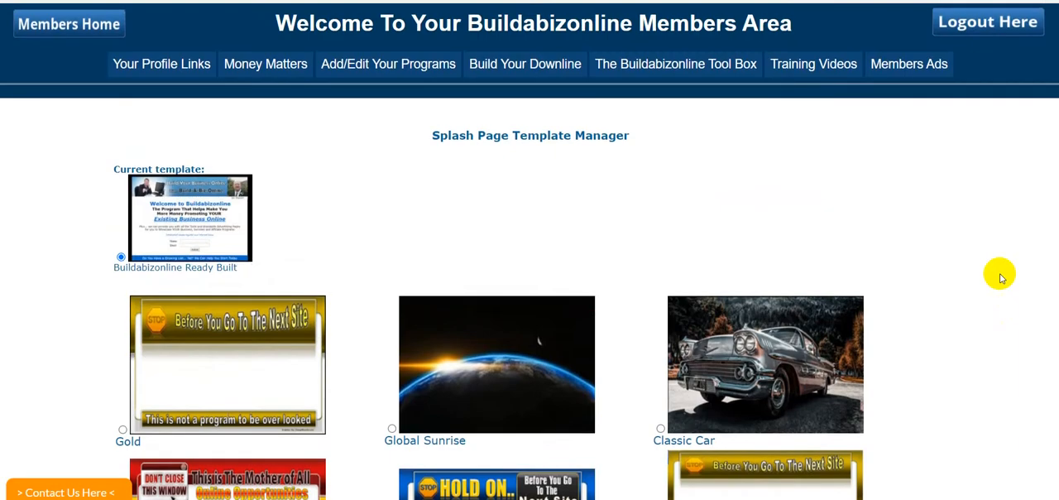
scroll(1000, 277, "down", 8)
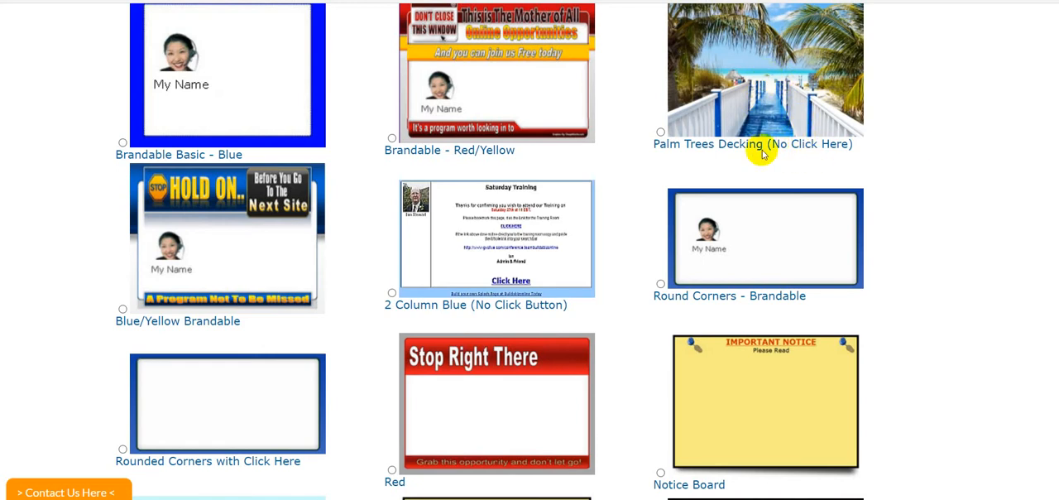
scroll(941, 260, "down", 20)
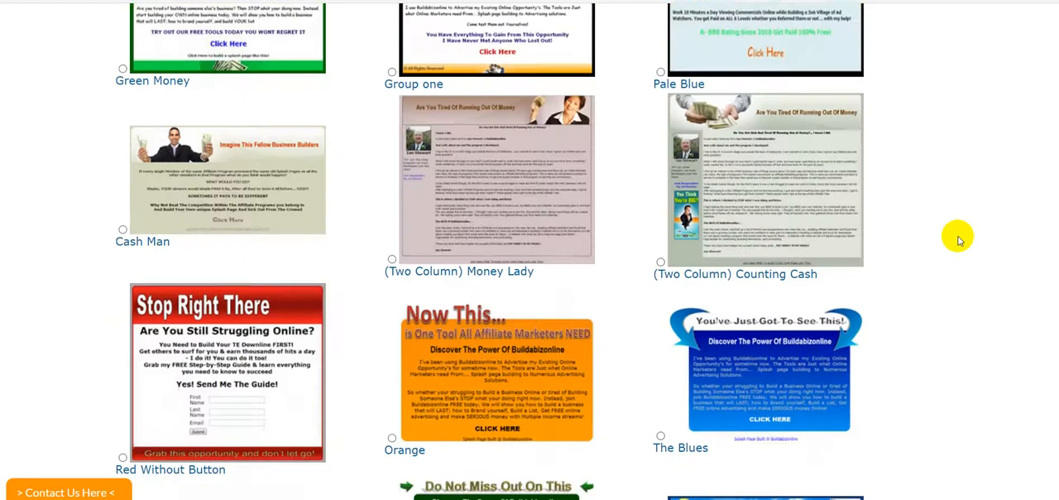
scroll(529, 248, "down", 15)
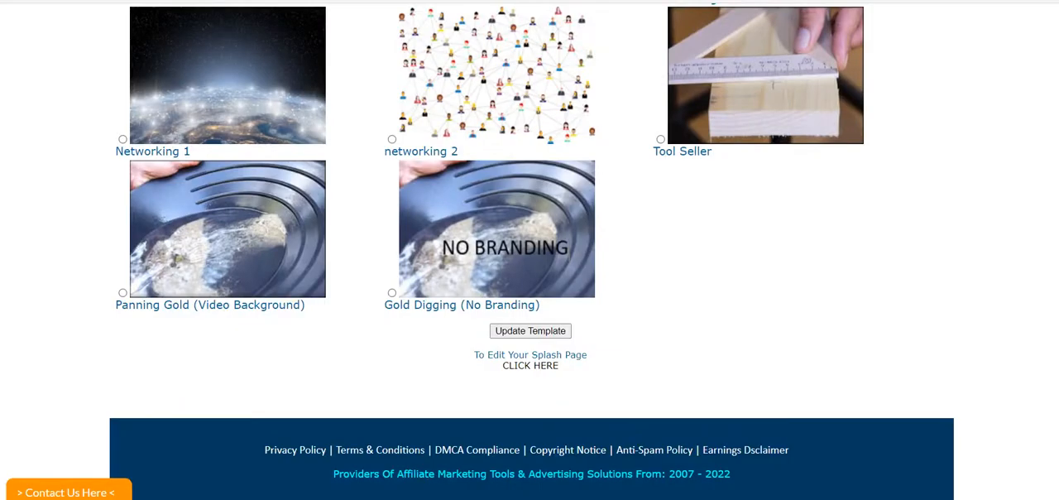
scroll(530, 249, "up", 5)
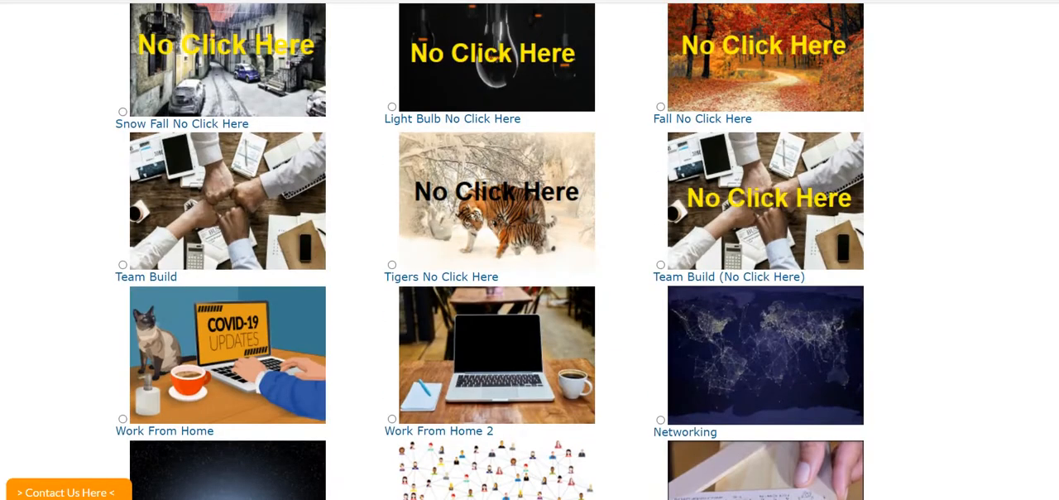
scroll(530, 248, "up", 2)
scroll(529, 248, "down", 9)
scroll(530, 248, "up", 4)
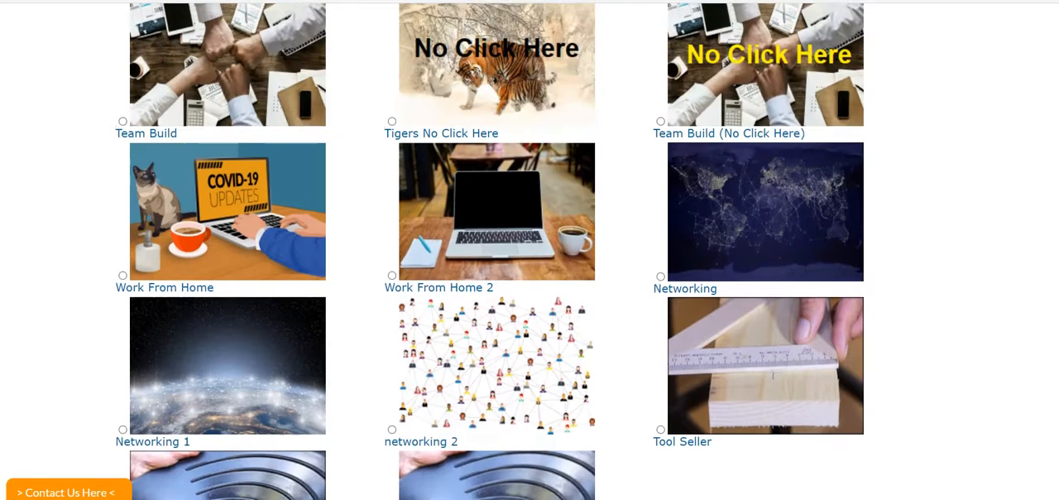
scroll(530, 248, "up", 8)
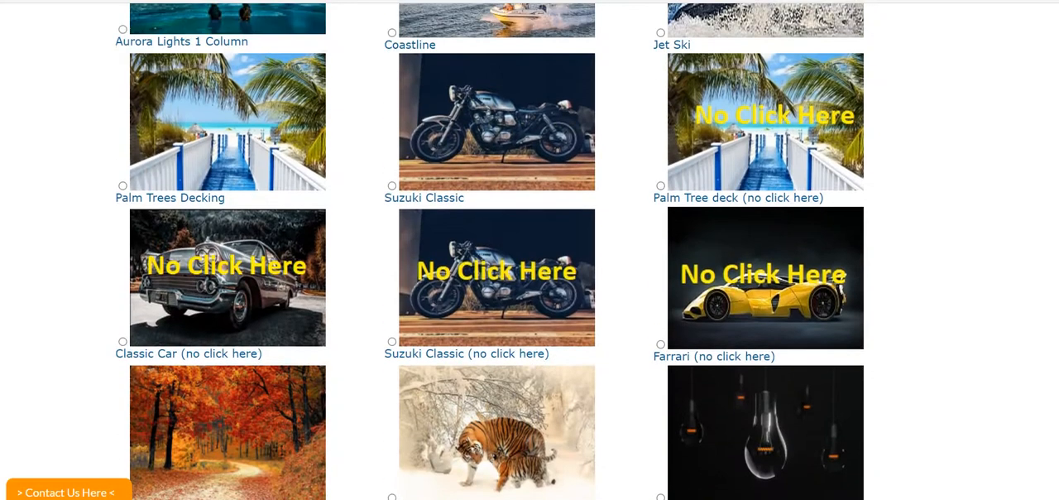
Step: Apply the Palm Trees Decking template, the version with a click-here link, to the splash page
left_click(122, 185)
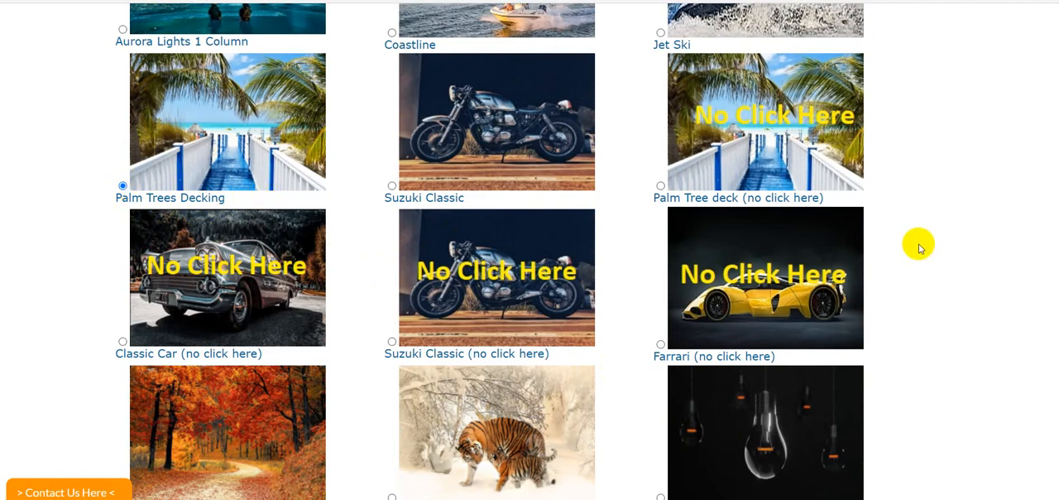
scroll(919, 244, "down", 5)
scroll(922, 244, "up", 5)
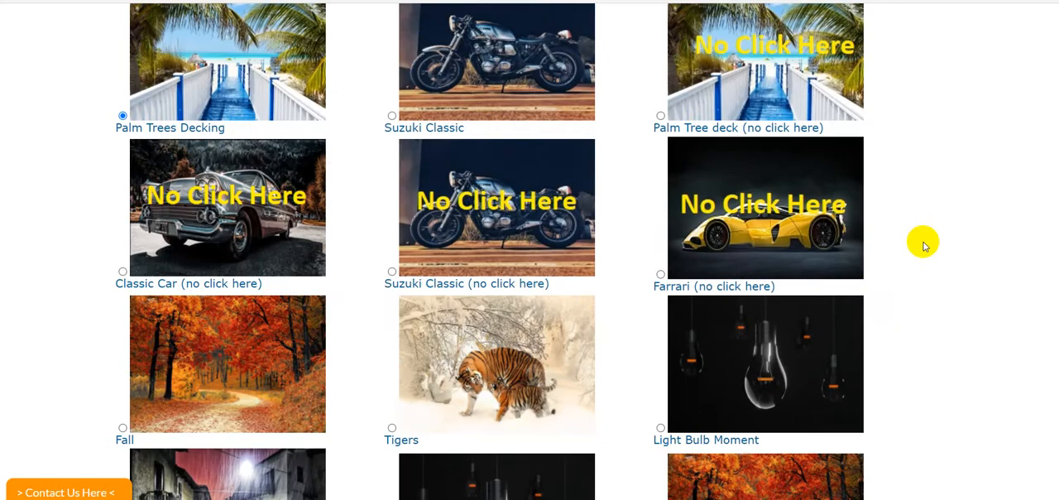
scroll(923, 241, "down", 10)
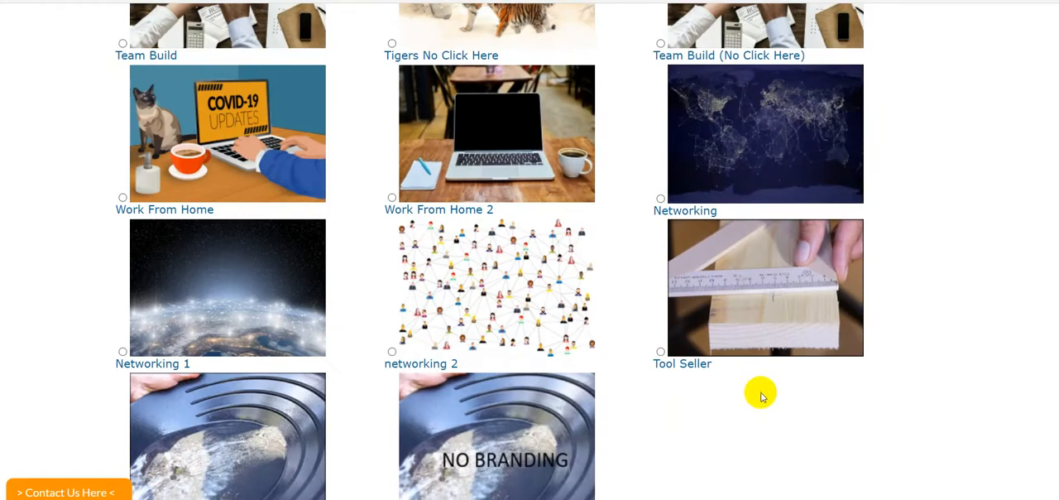
scroll(761, 395, "down", 3)
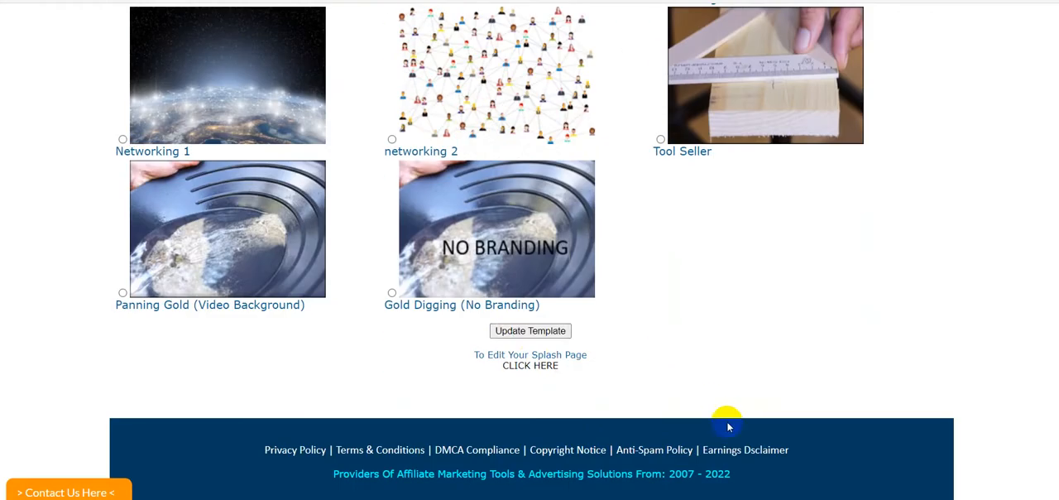
left_click(523, 331)
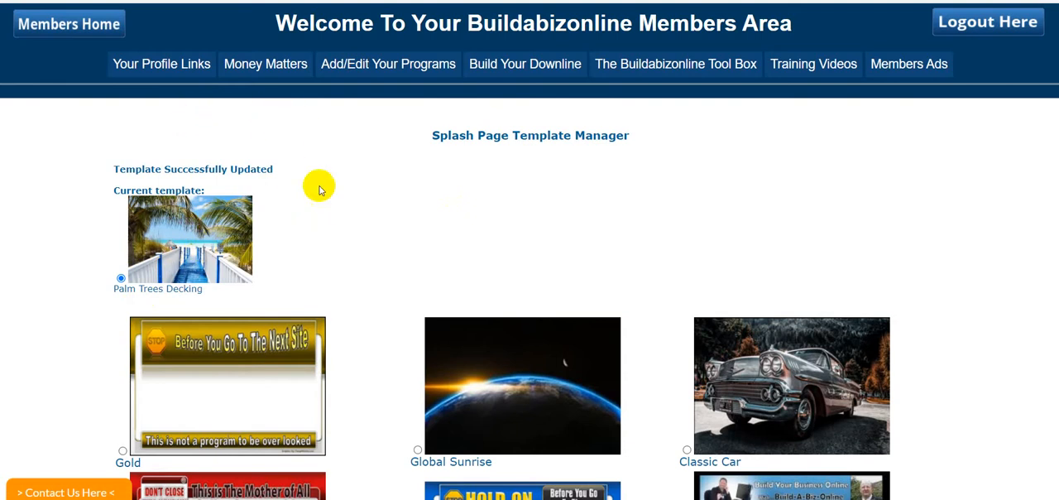
Step: Open the settings page for editing the new splash page
mouse_move(208, 70)
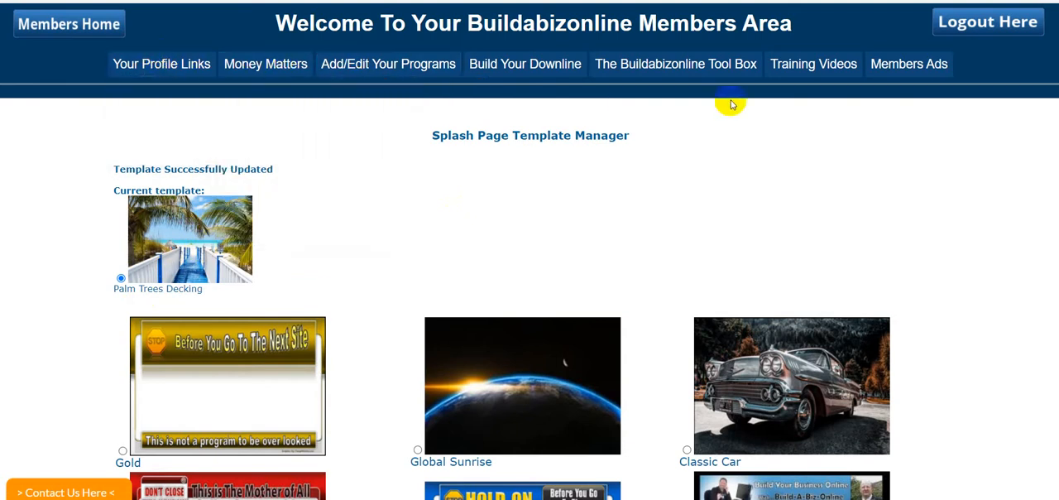
mouse_move(575, 71)
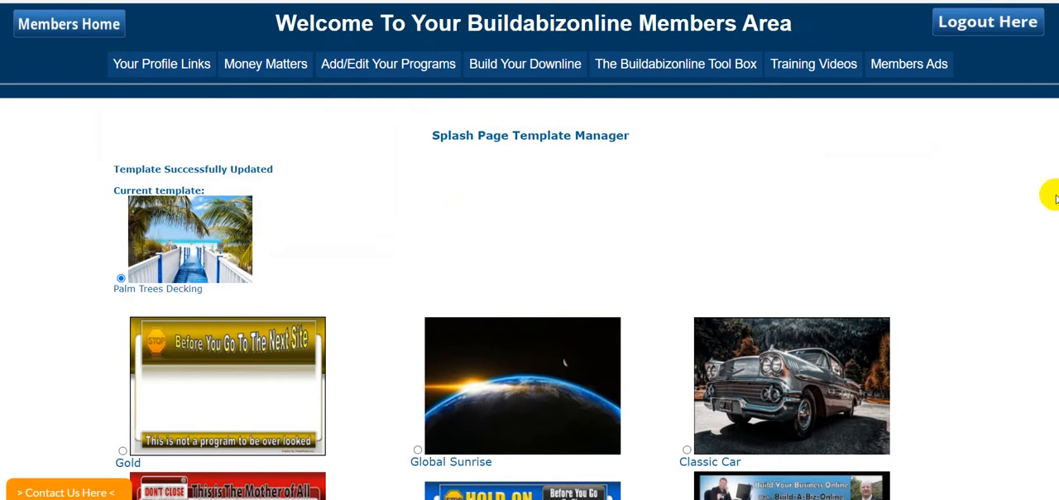
scroll(479, 374, "down", 20)
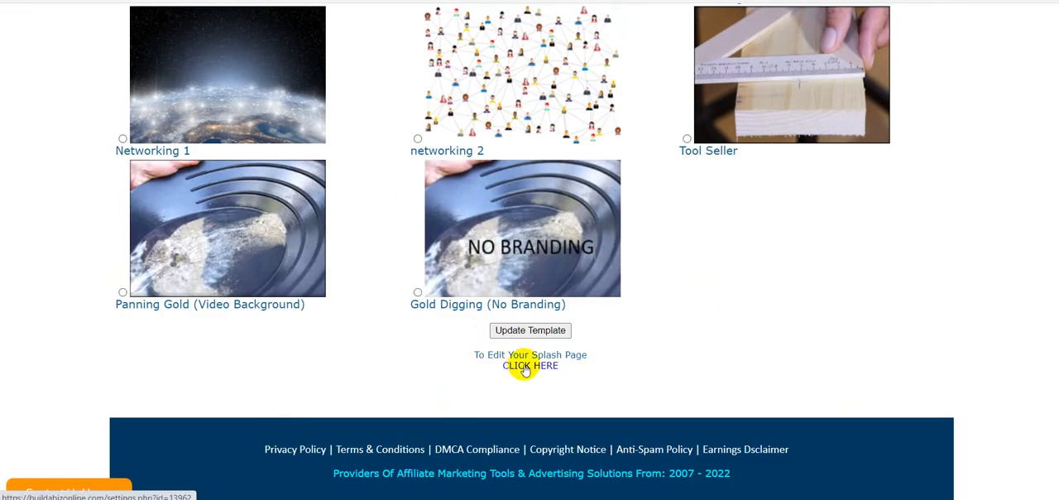
left_click(524, 366)
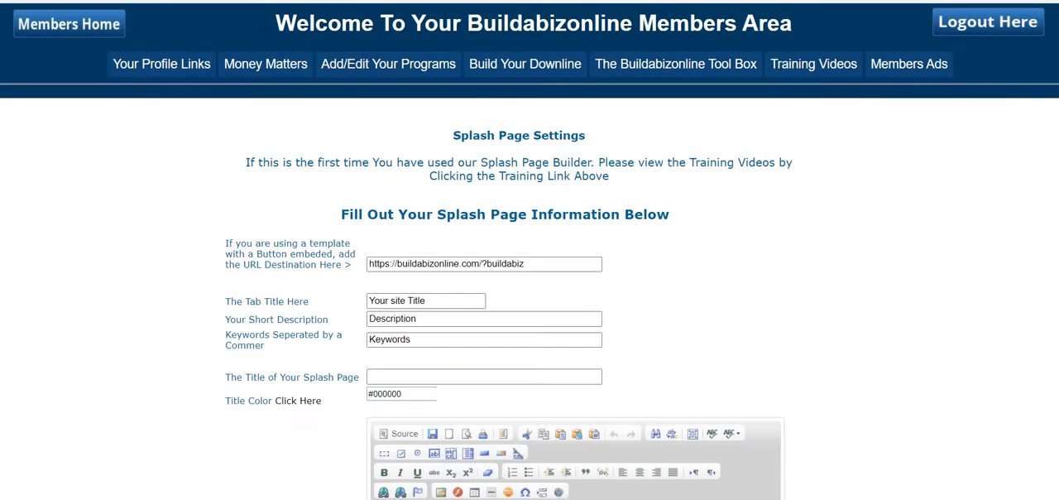
Step: Preview the splash page in its own window, then close the preview and return to the settings
scroll(568, 389, "down", 5)
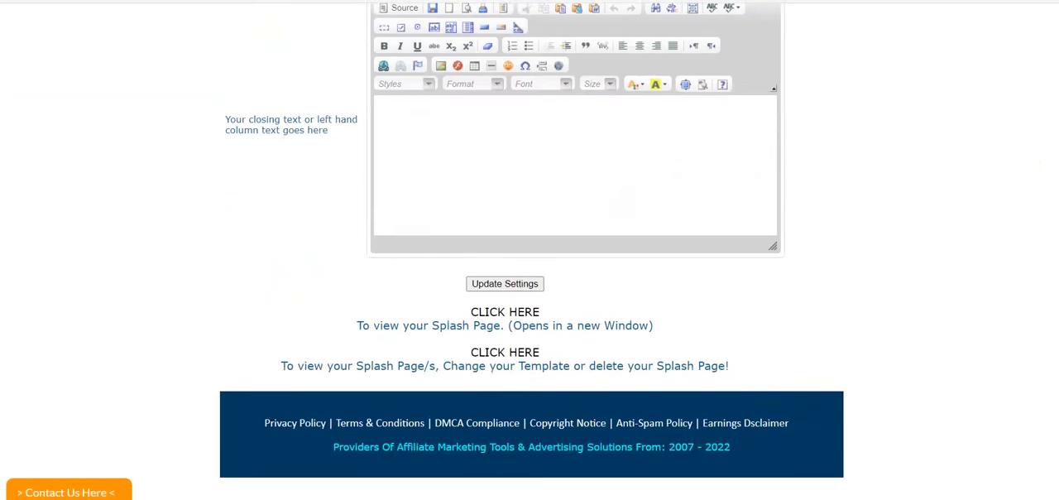
left_click(512, 313)
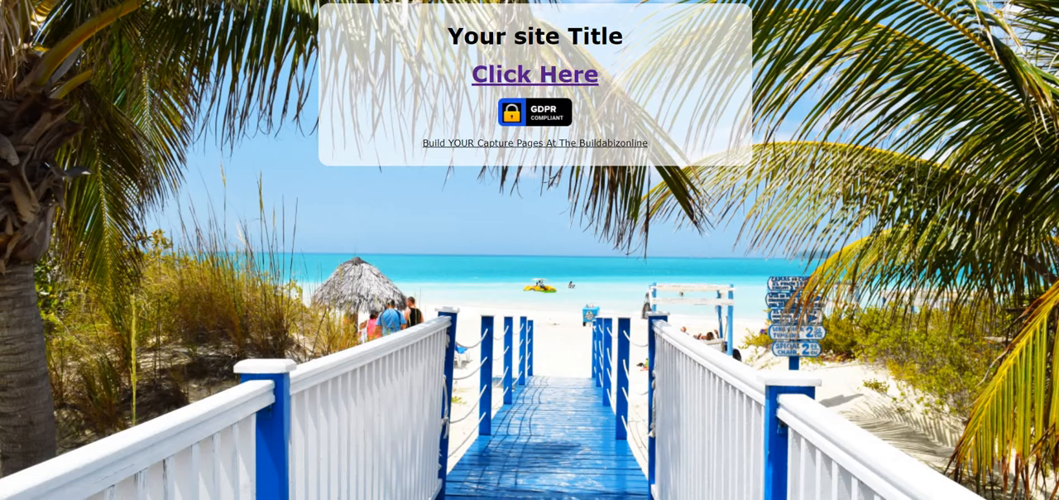
key("ctrl+w")
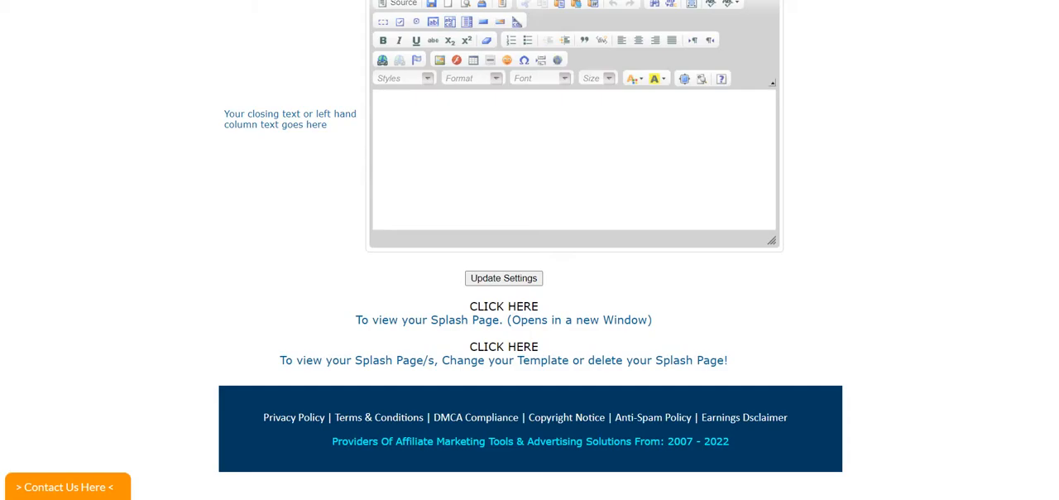
Step: Review the splash page settings form, from the closing text and main body editors to the URL destination field
scroll(933, 219, "up", 5)
scroll(933, 217, "up", 1)
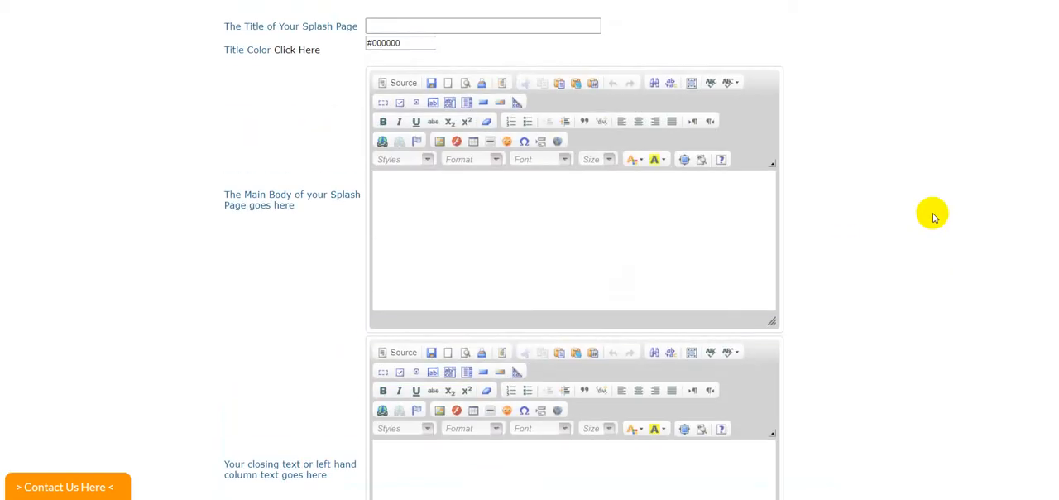
scroll(933, 216, "up", 2)
scroll(932, 217, "down", 3)
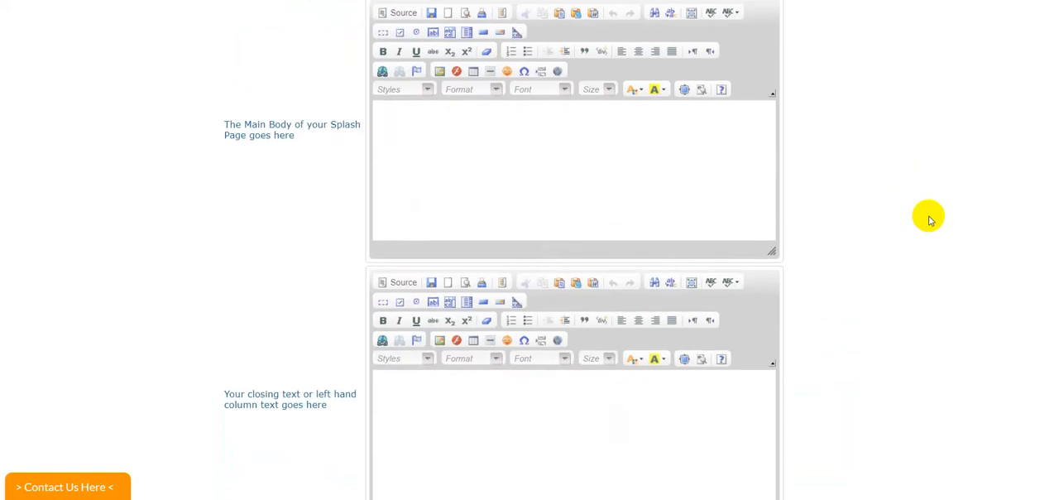
scroll(931, 219, "up", 1)
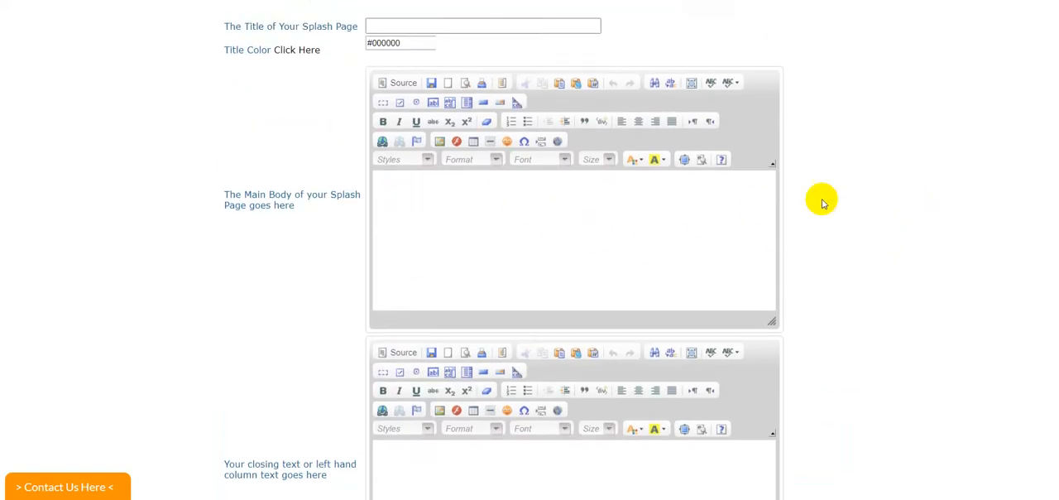
scroll(844, 197, "up", 3)
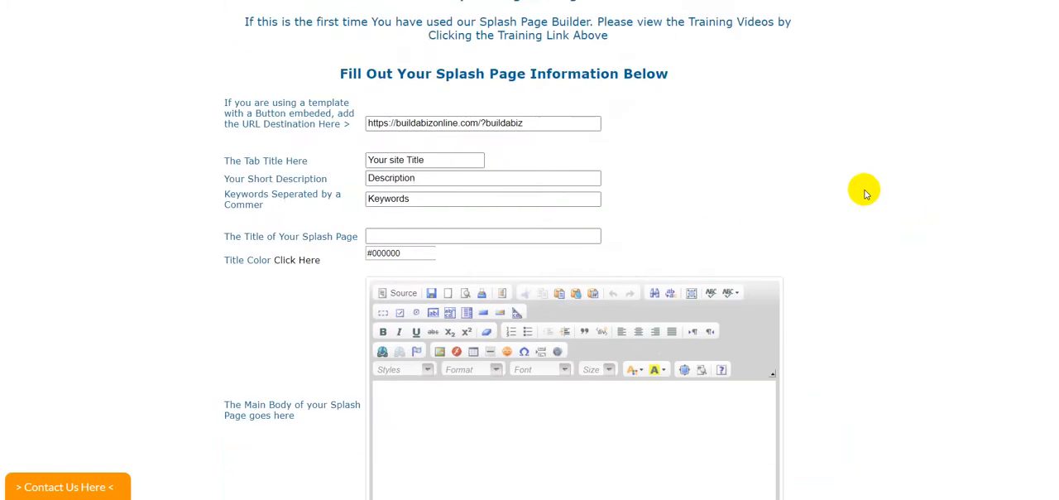
Step: Compare the URL destination field with the Click Here link in the splash page preview, then return to the settings form
left_click(526, 122)
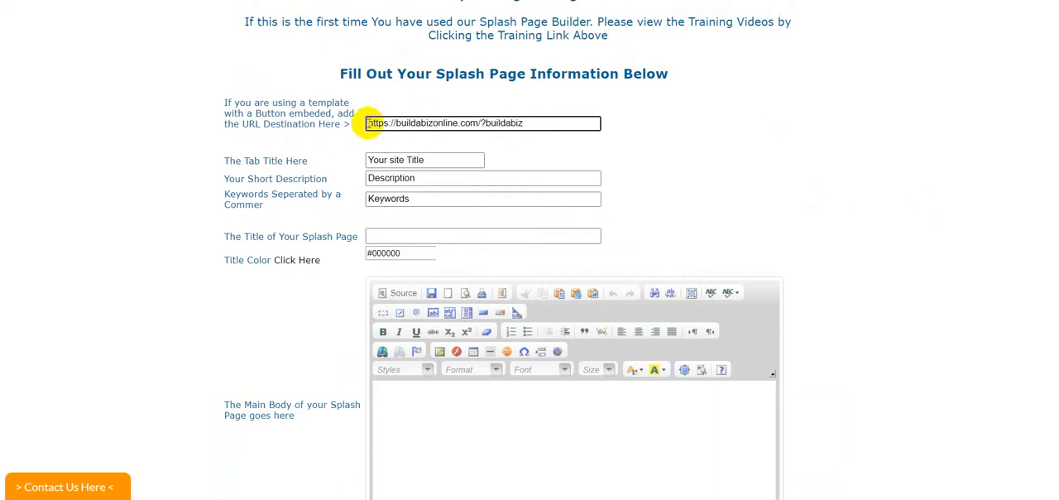
left_click_drag(367, 122, 539, 120)
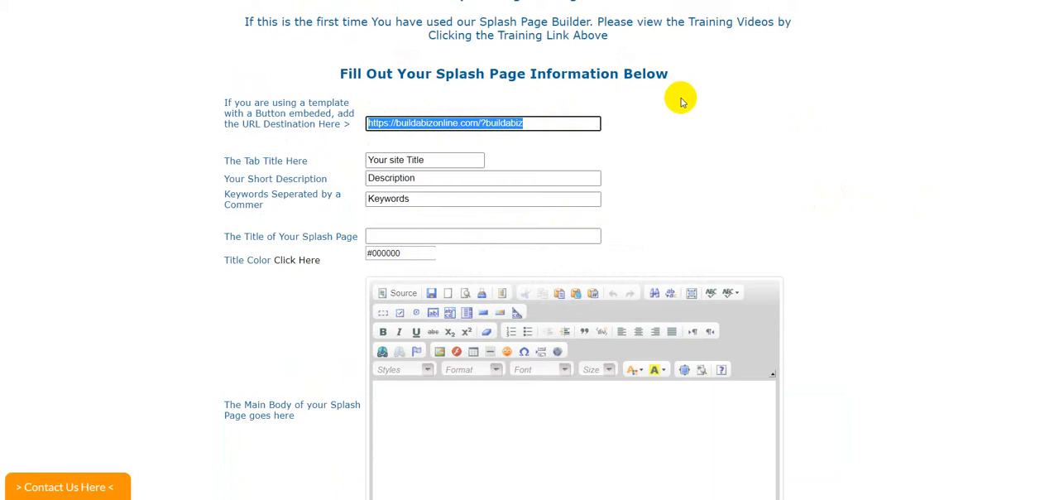
left_click_drag(531, 123, 374, 126)
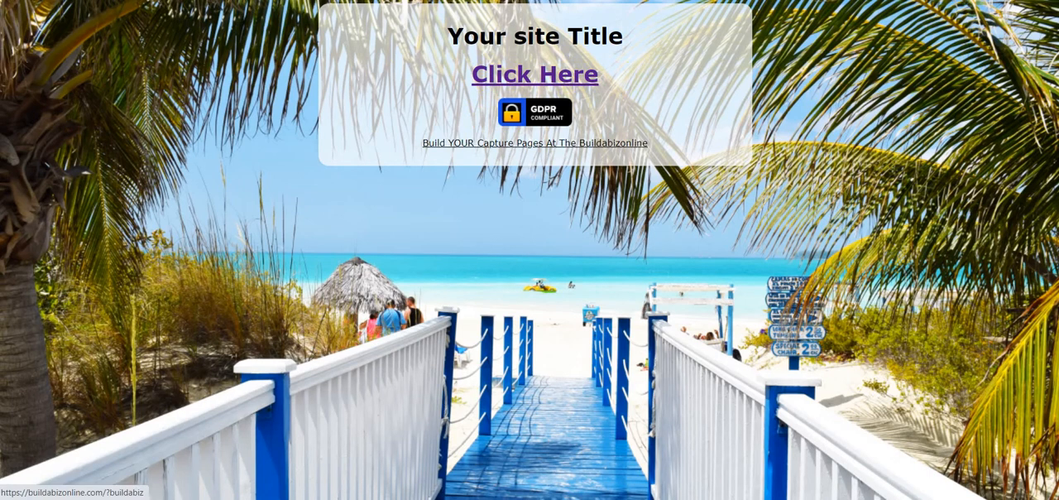
left_click(406, 0)
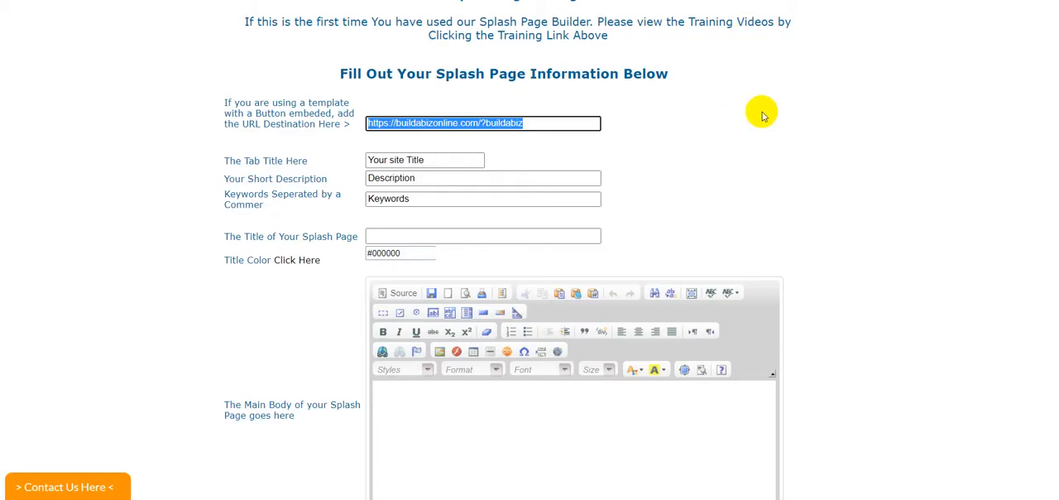
scroll(786, 177, "down", 3)
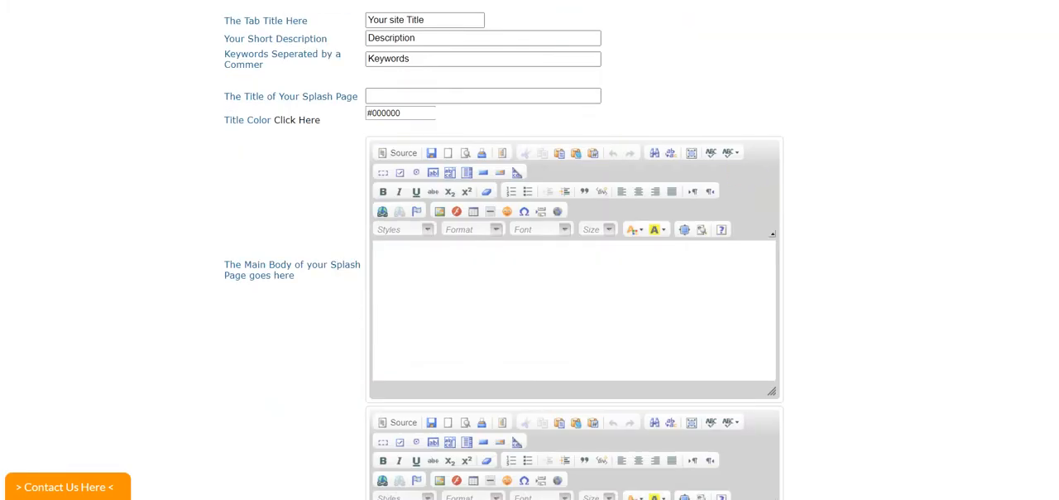
left_click(497, 1)
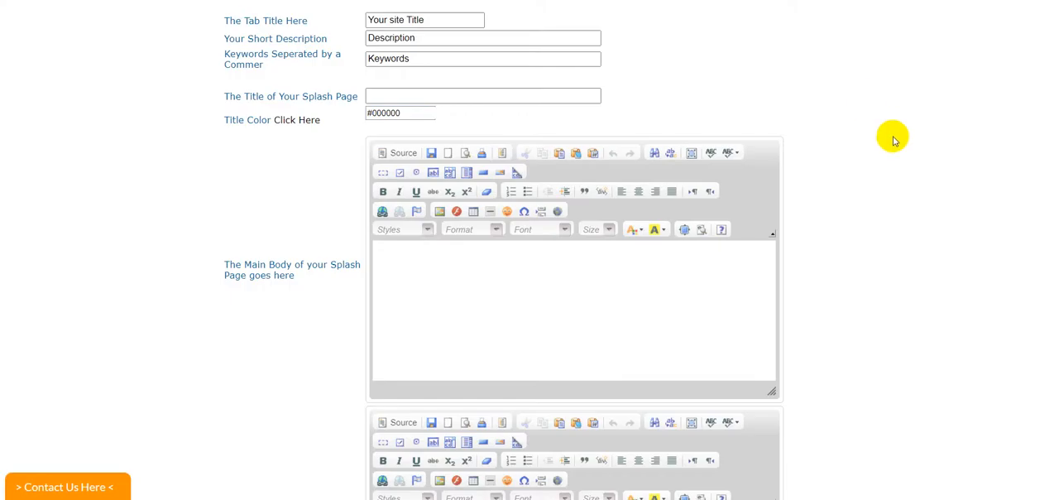
scroll(889, 134, "up", 3)
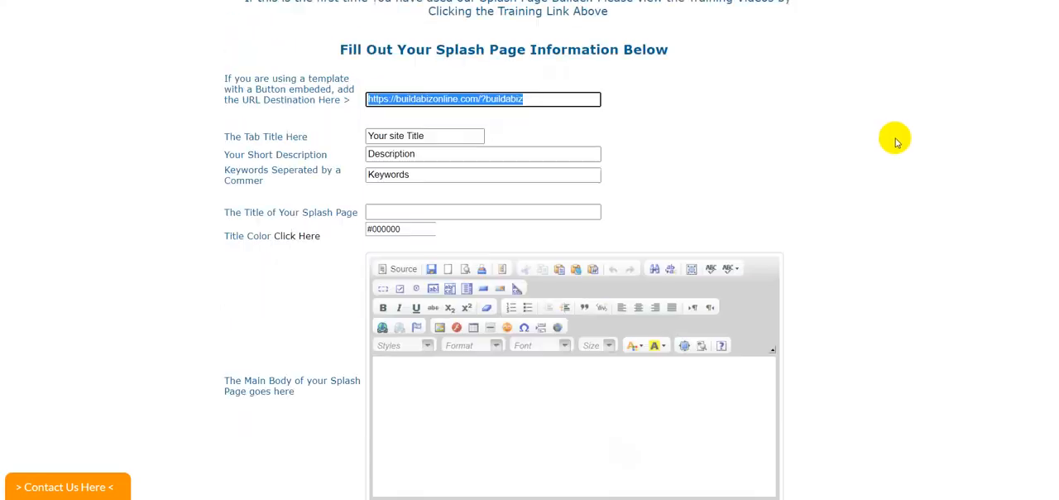
Step: Replace the placeholder tab title with "The Fastest", correcting the misspelled word ending
left_click(422, 160)
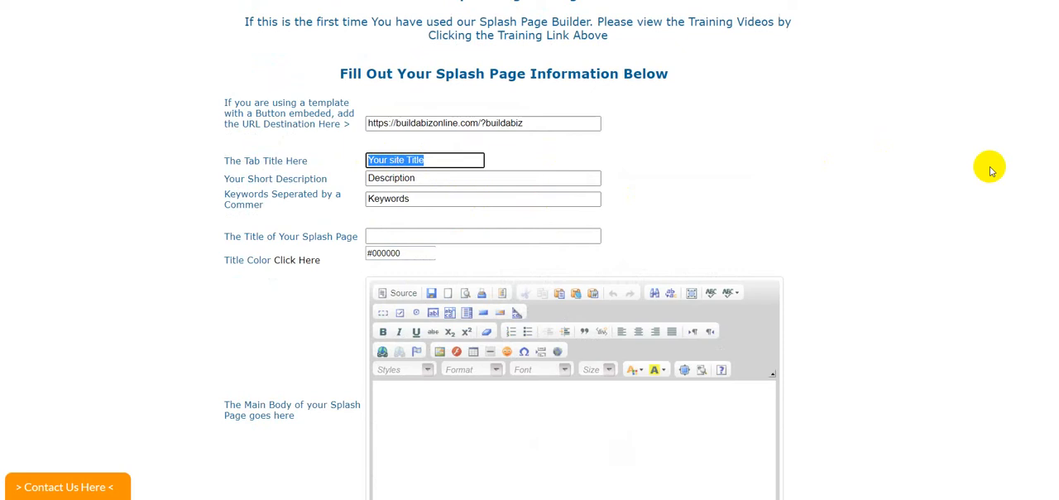
type("The Fa")
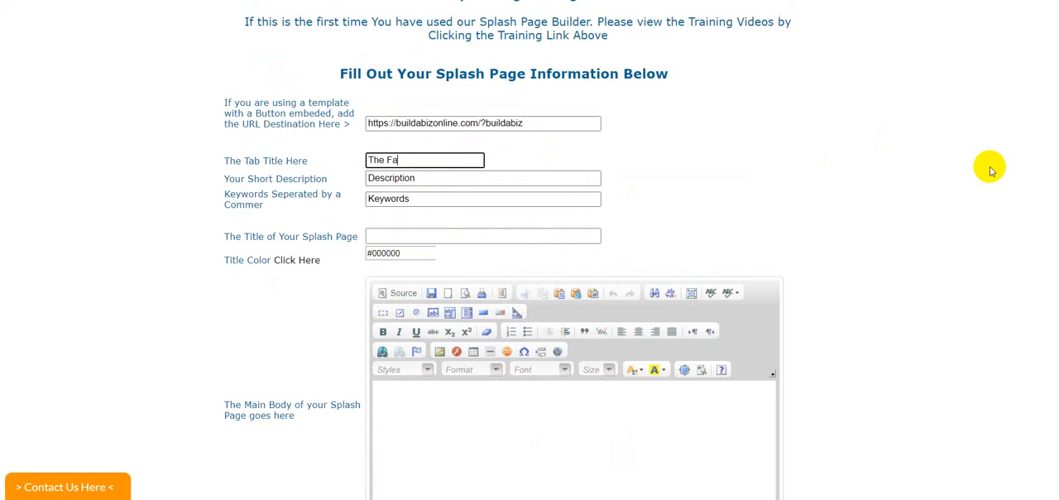
type("s")
type("tesed")
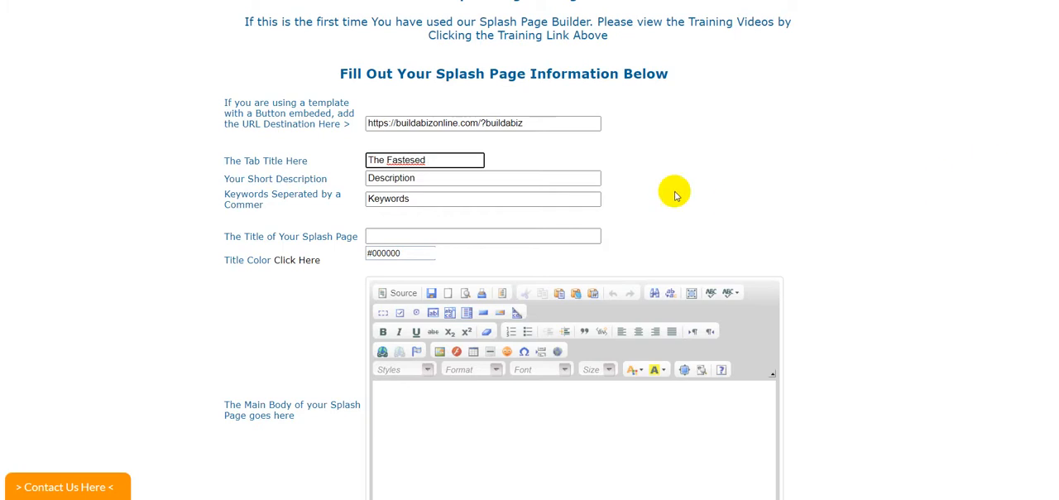
right_click(409, 159)
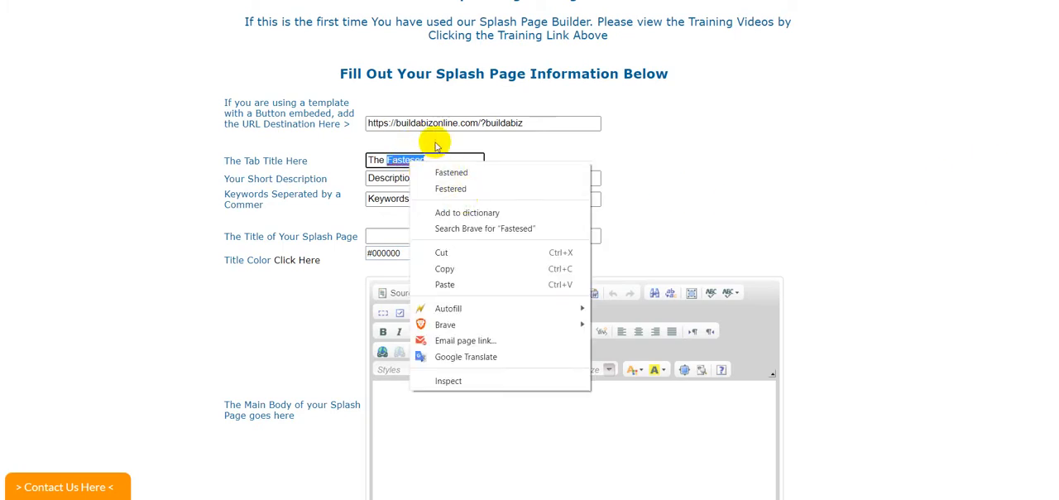
left_click(431, 156)
left_click_drag(426, 160, 417, 160)
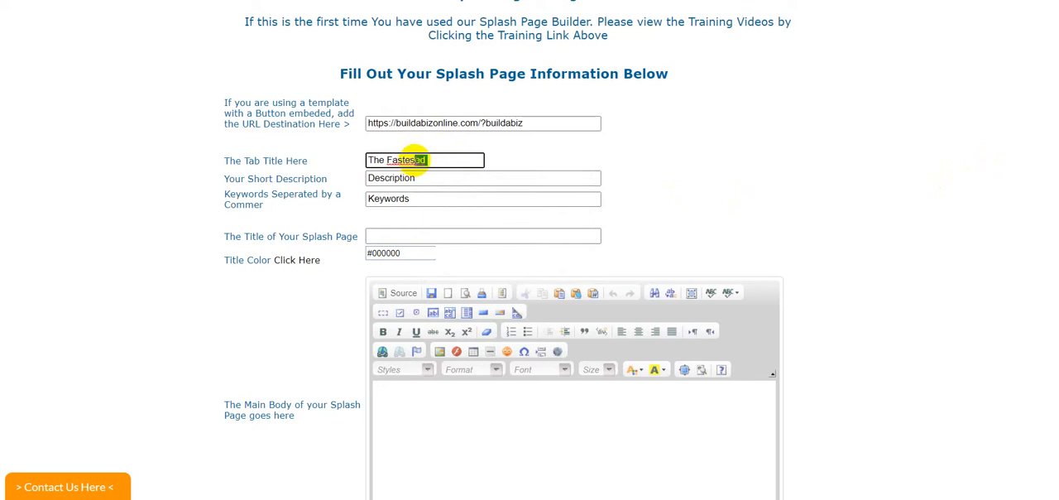
type("t")
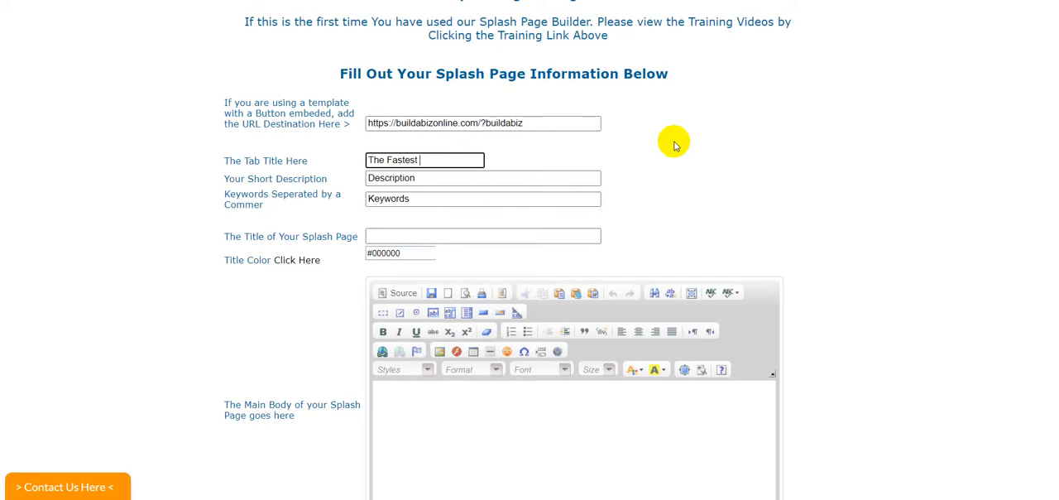
Step: Extend the tab title to read "The Fastest Method To Generate A List", correcting the spelling of "Generate"
type("Method To Gen")
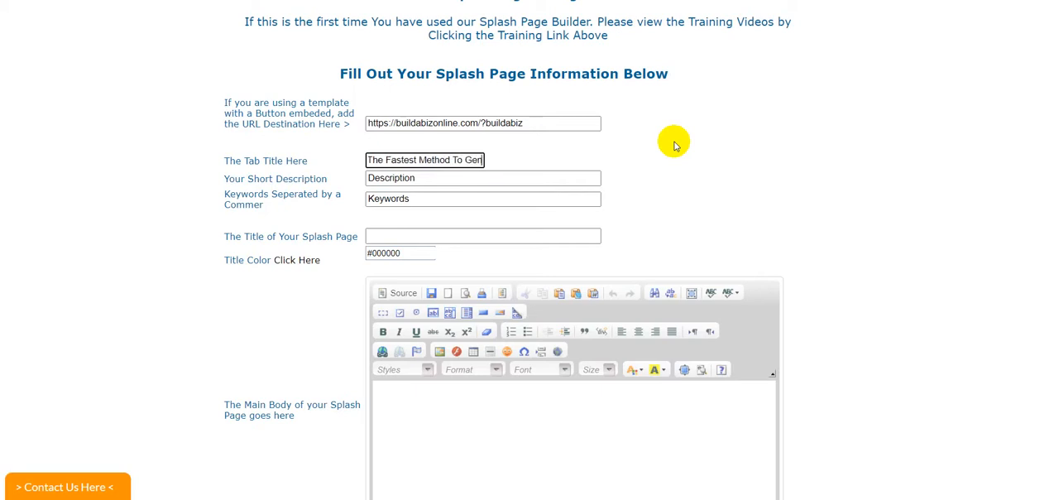
type("airate")
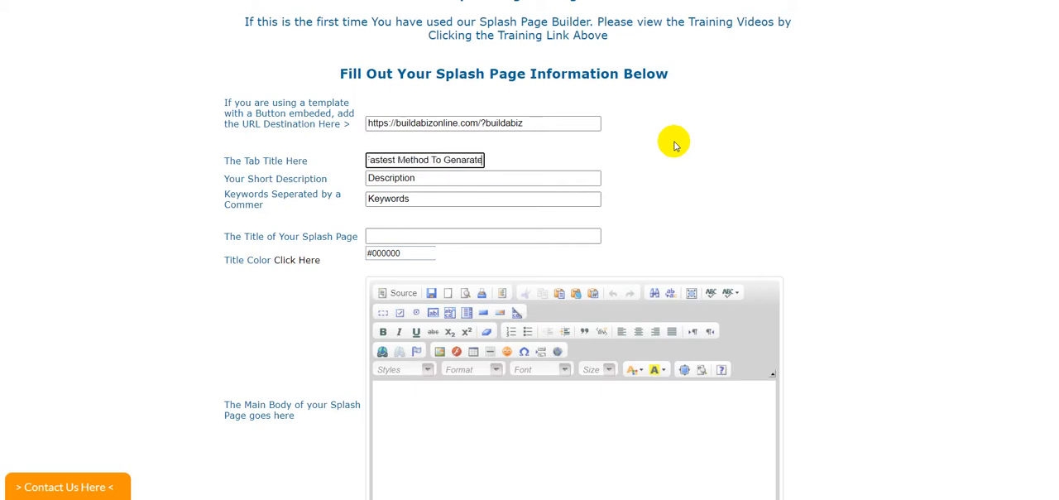
type(" A")
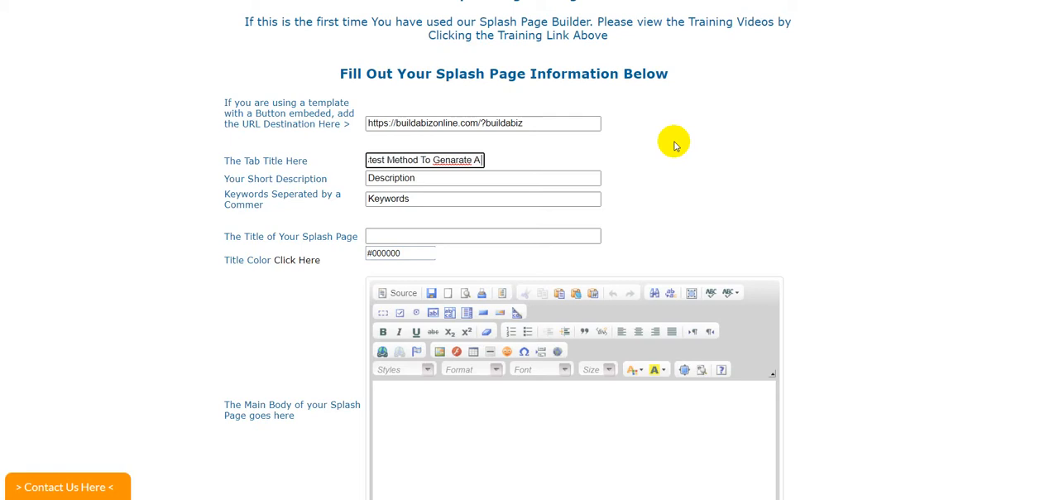
type(" List")
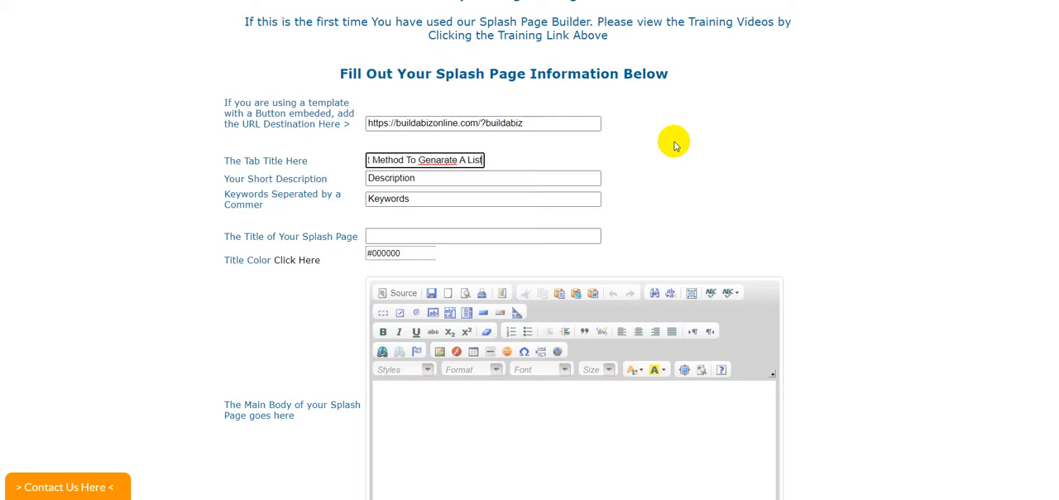
right_click(440, 161)
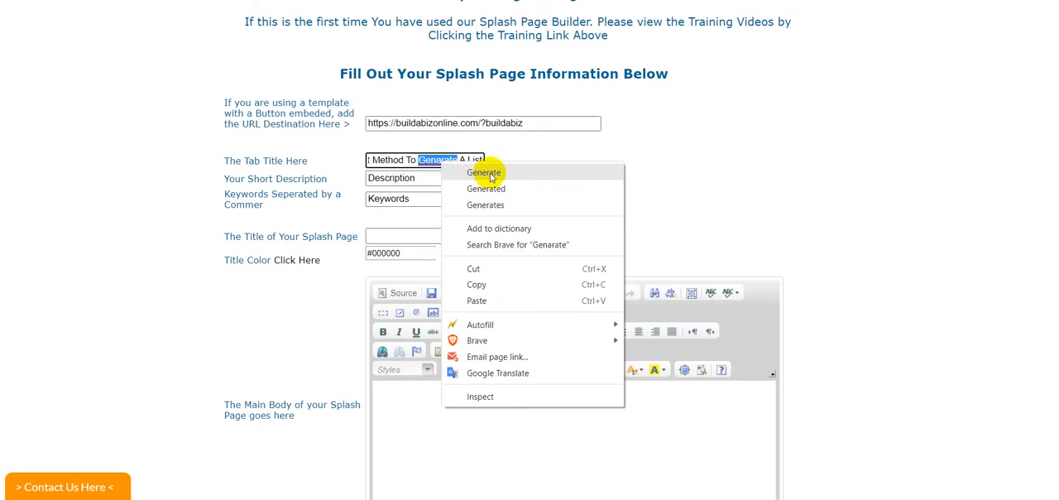
left_click(489, 174)
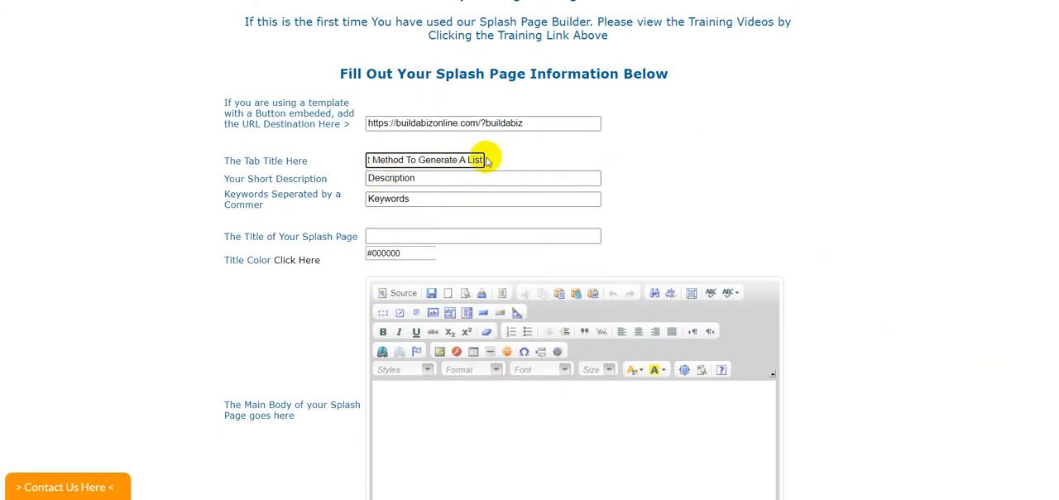
Step: Copy the full tab title and paste it over the placeholder in the short description
left_click_drag(482, 159, 307, 147)
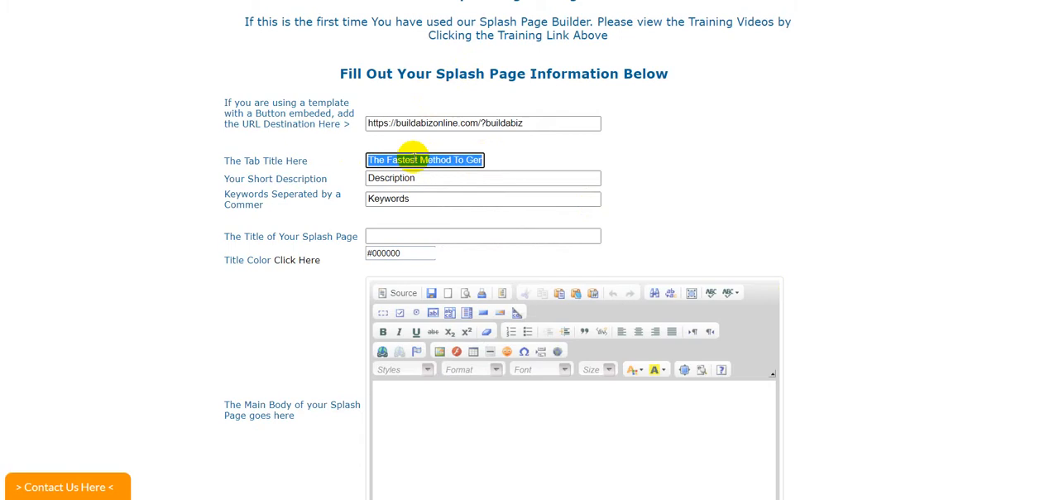
right_click(429, 165)
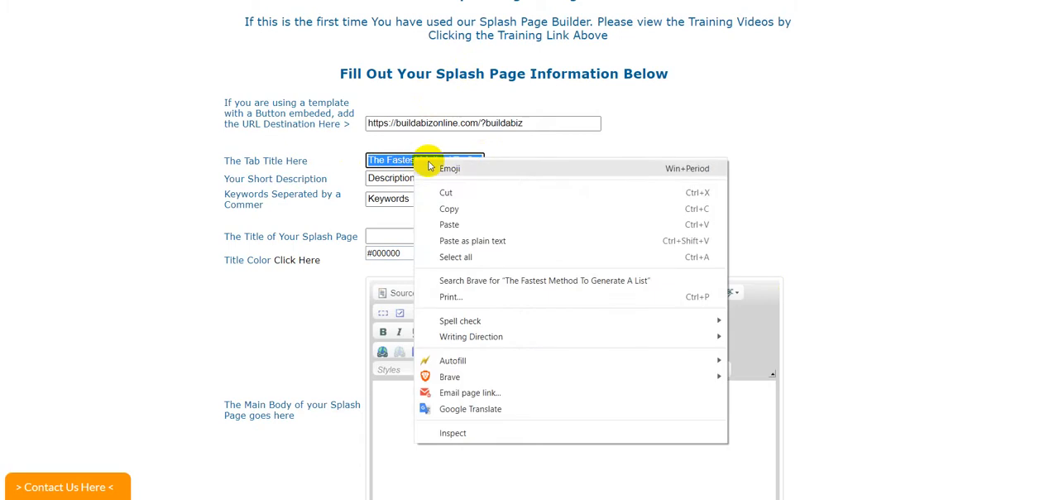
left_click(452, 210)
left_click_drag(444, 175, 362, 171)
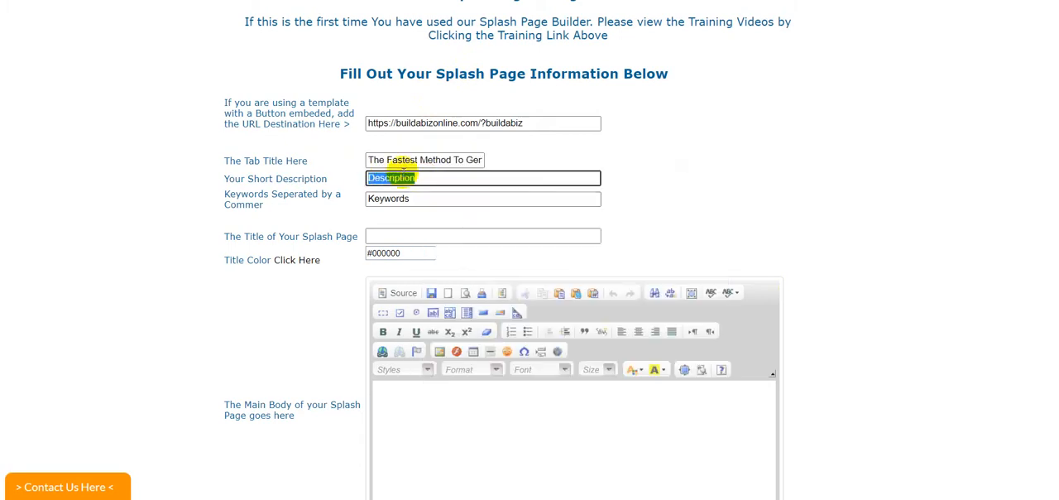
right_click(399, 175)
left_click(438, 239)
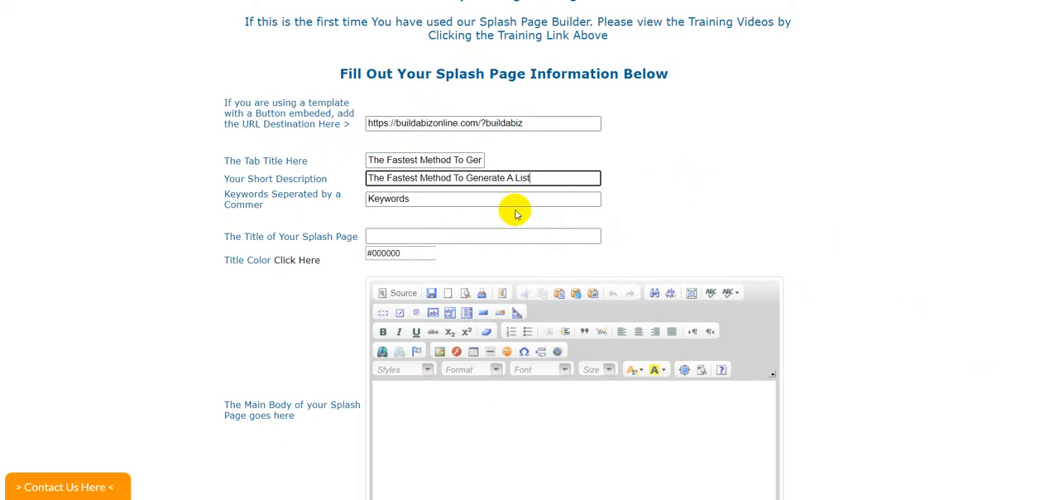
Step: Replace the placeholder keywords with "List, Build," as separate comma-delimited entries
left_click_drag(429, 205, 314, 204)
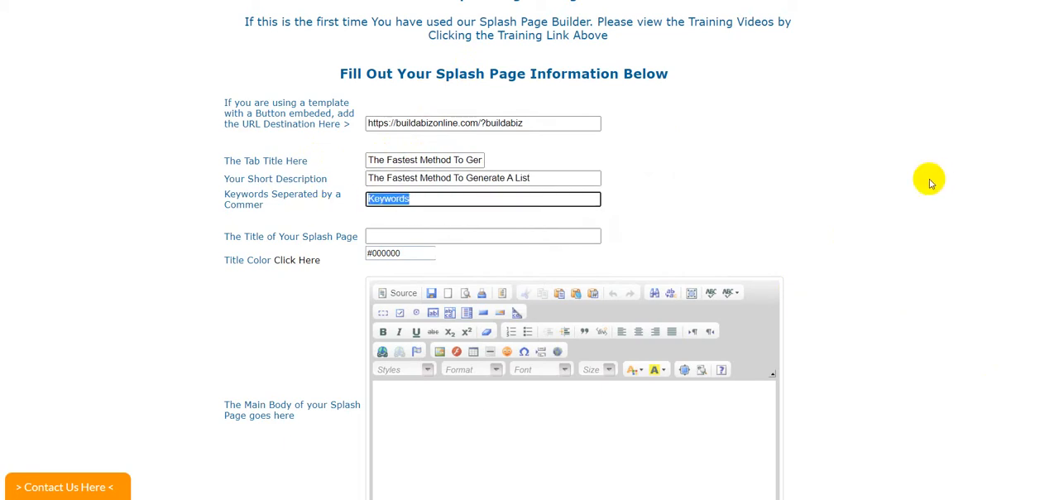
type("Lis")
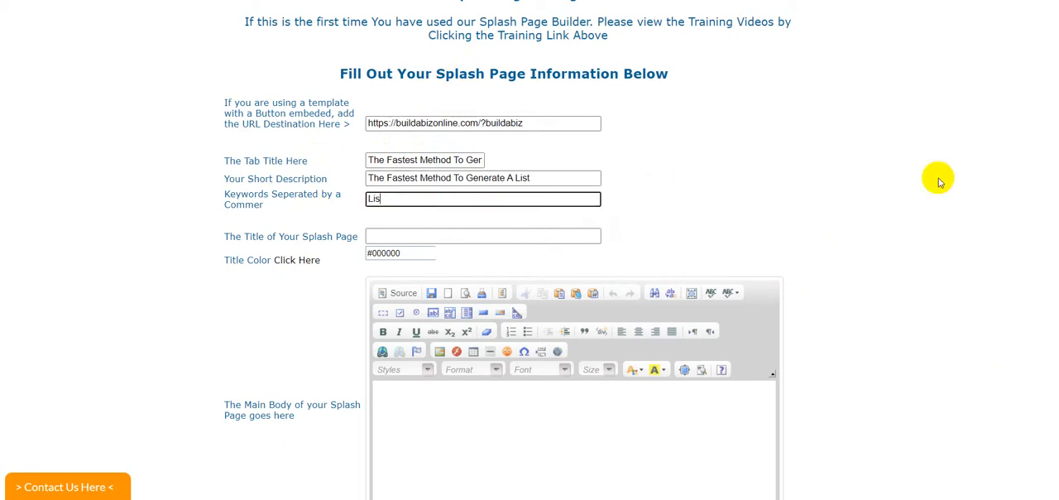
type("t Build,")
type("List,")
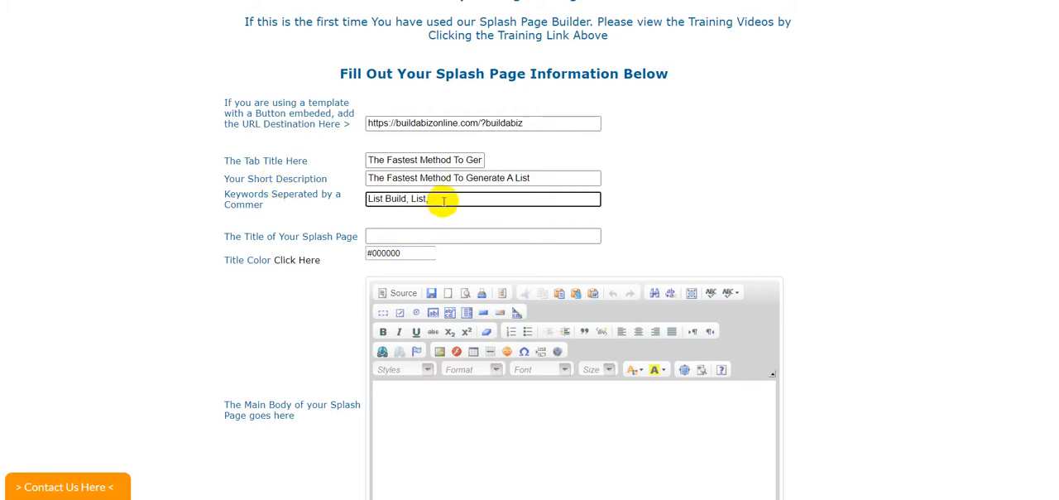
key("BackSpace")
key("BackSpace")
key("BackSpace")
key("BackSpace")
key("BackSpace")
key("BackSpace")
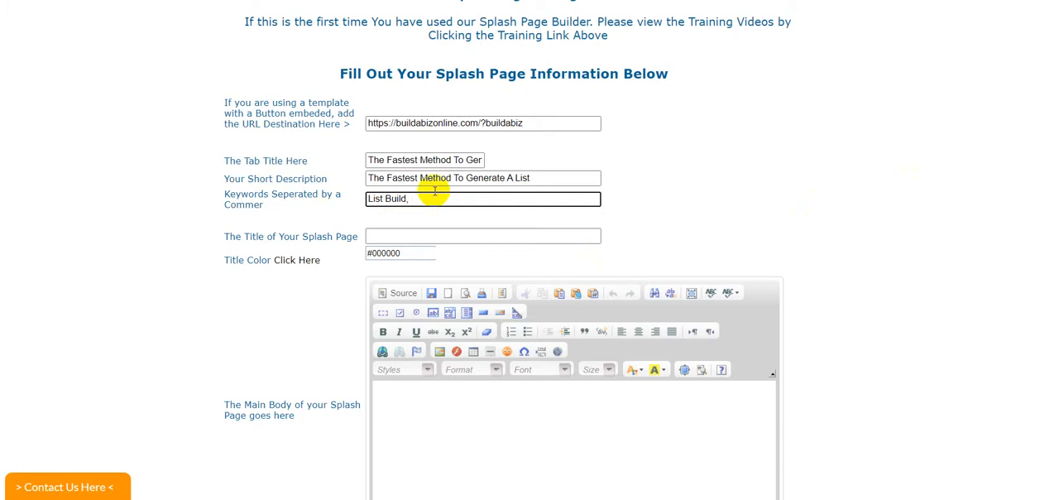
left_click(382, 198)
type(",")
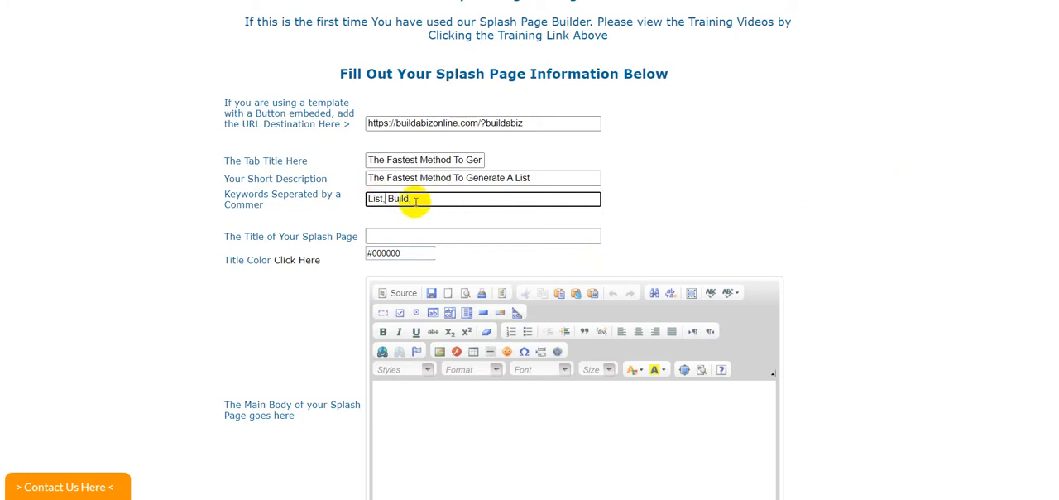
left_click(414, 198)
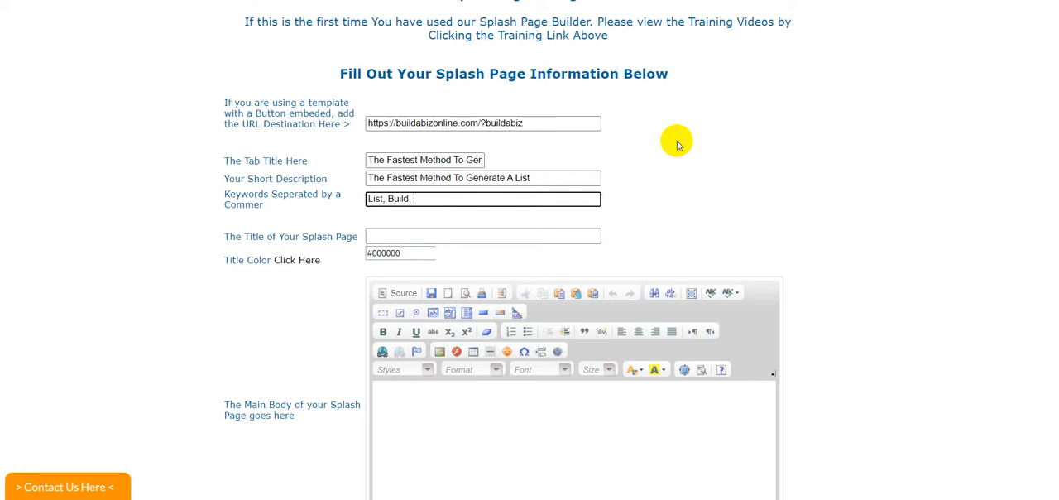
Step: Add "Fastest," to the end of the keywords list
type("astest")
left_click(751, 150)
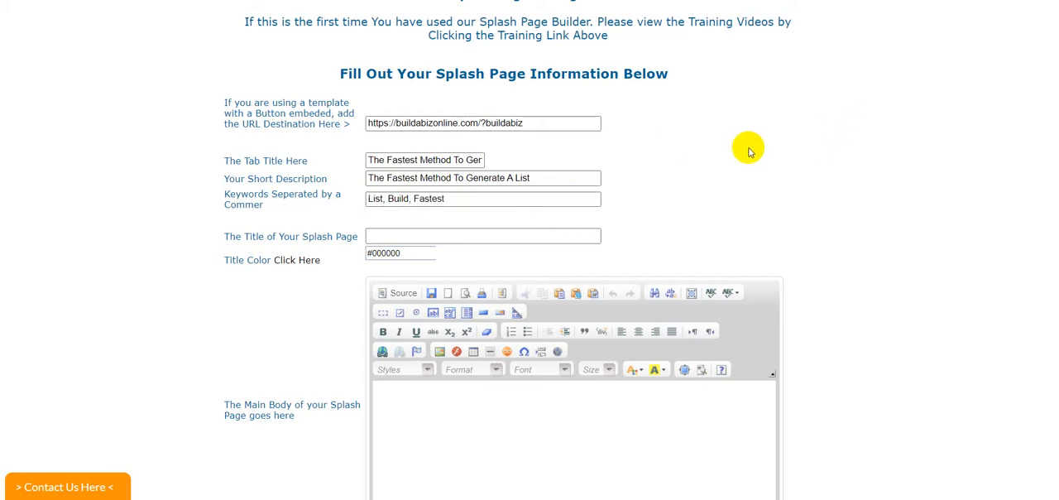
left_click(448, 203)
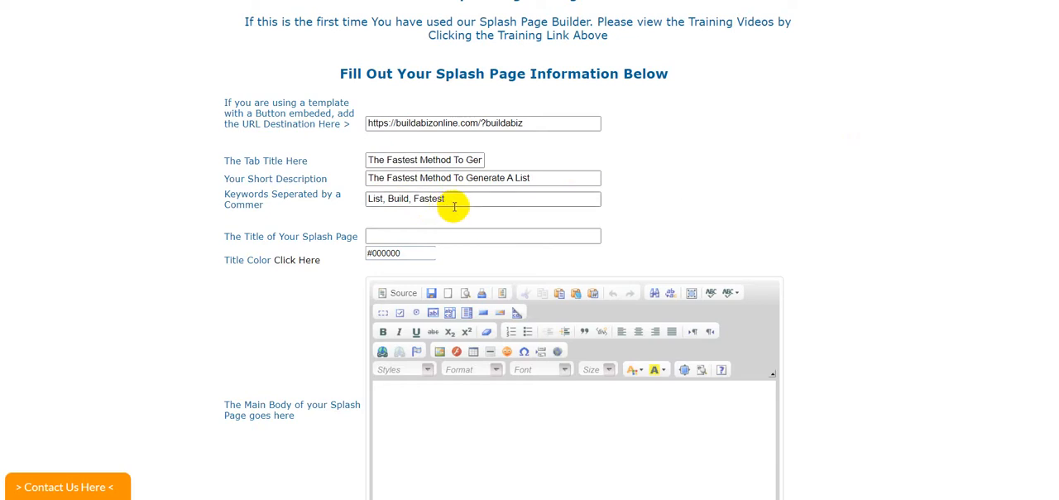
left_click(455, 204)
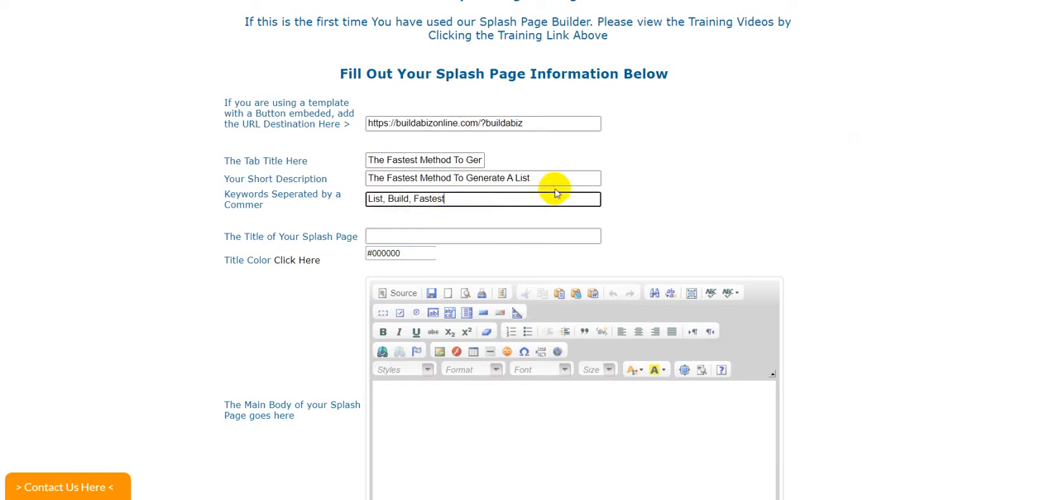
Step: Start the main body content of the splash page with centered text alignment
scroll(877, 140, "down", 5)
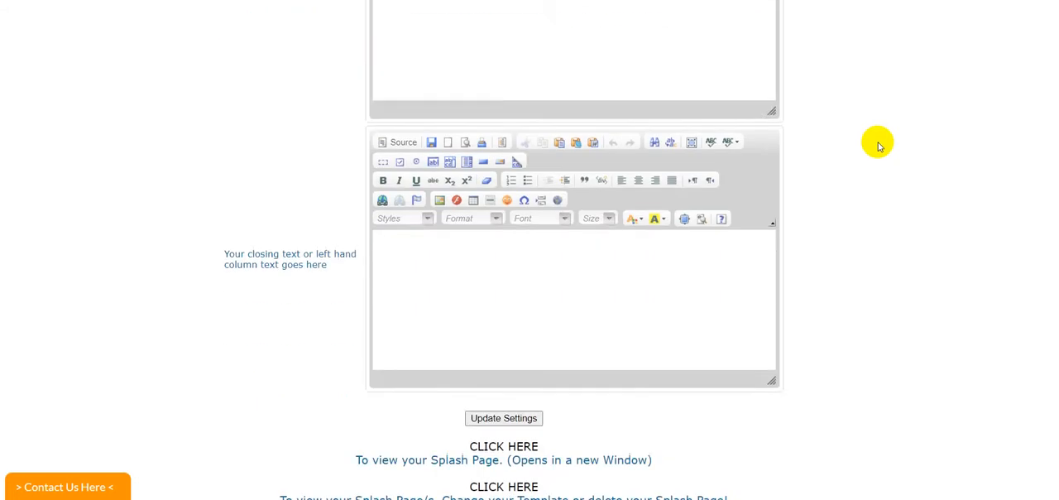
scroll(877, 141, "up", 5)
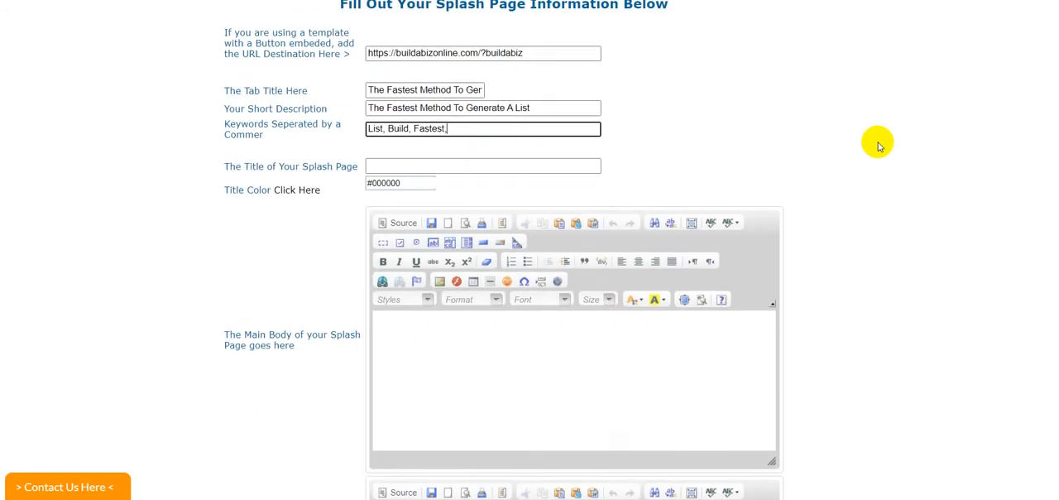
left_click(561, 325)
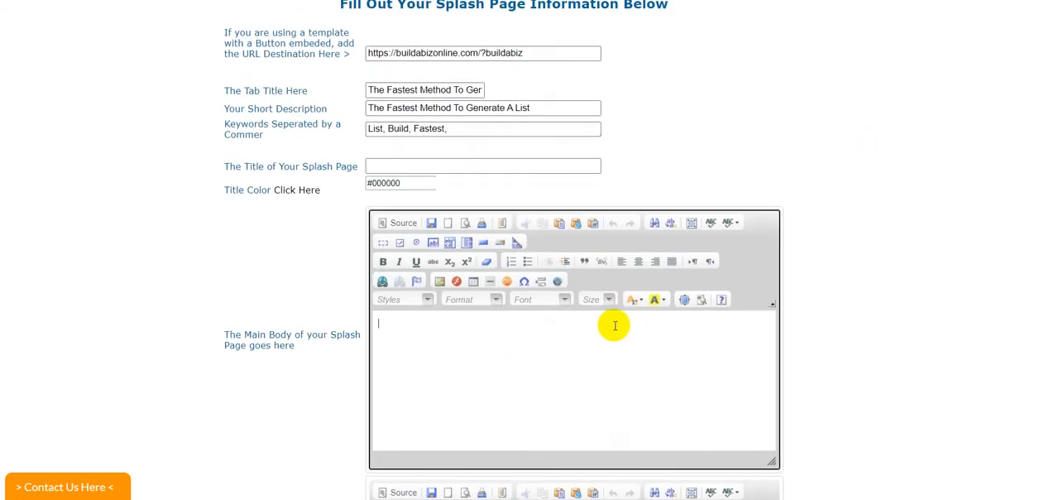
left_click(638, 261)
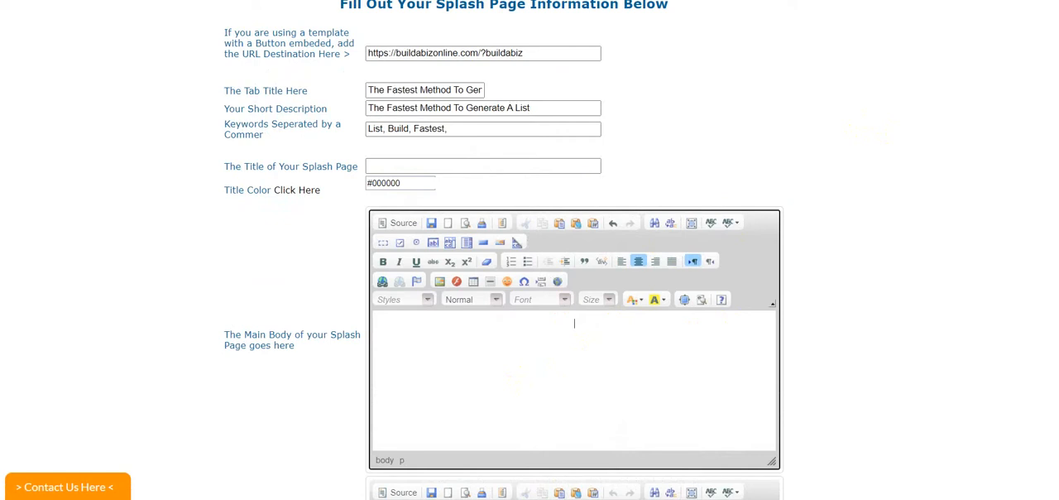
Step: On the Buildabizonline homepage, copy the welcome paragraph from "With over 15 Year" through "Their Existing Affiliate Marketing Business Online"
key("ctrl+Tab")
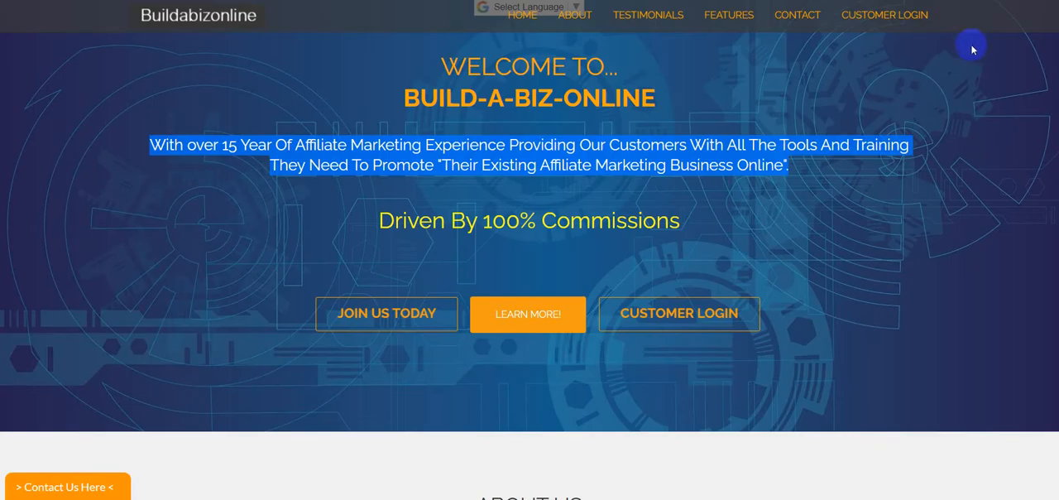
left_click(716, 188)
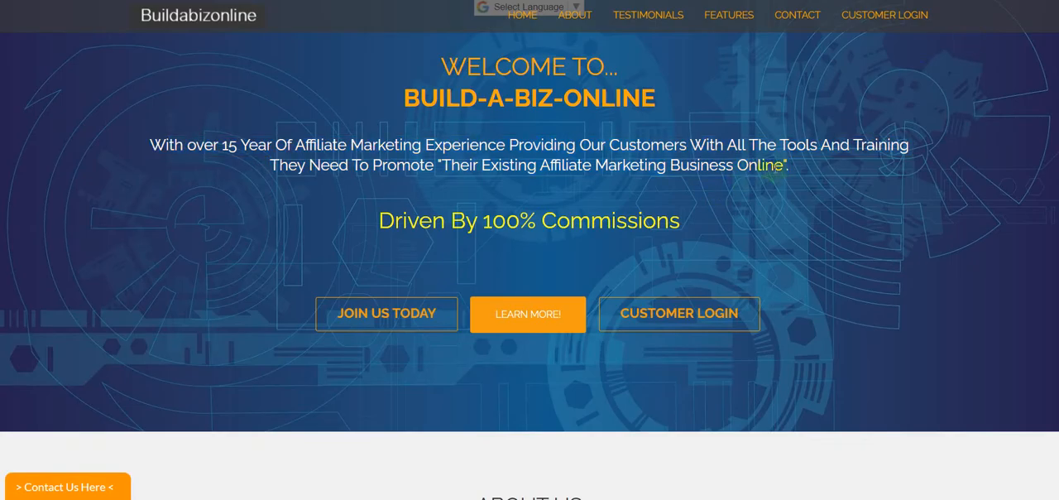
left_click_drag(788, 165, 153, 139)
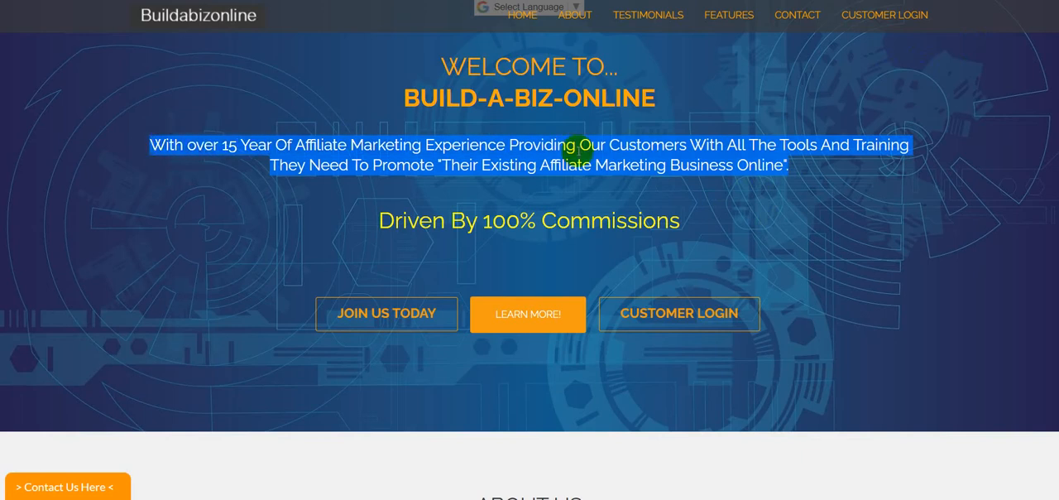
right_click(581, 146)
left_click(621, 166)
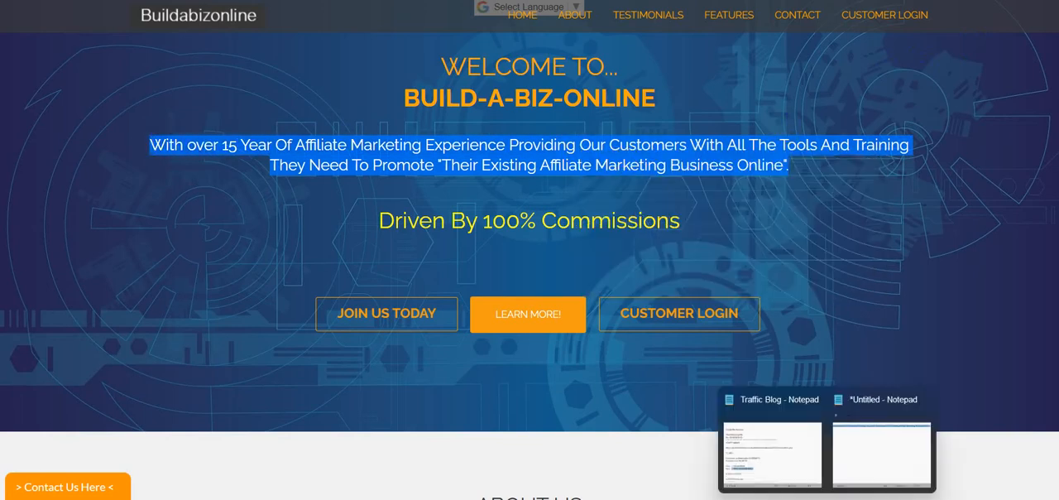
Step: Switch to the untitled Notepad document and replace its contents with the copied welcome paragraph
left_click(863, 431)
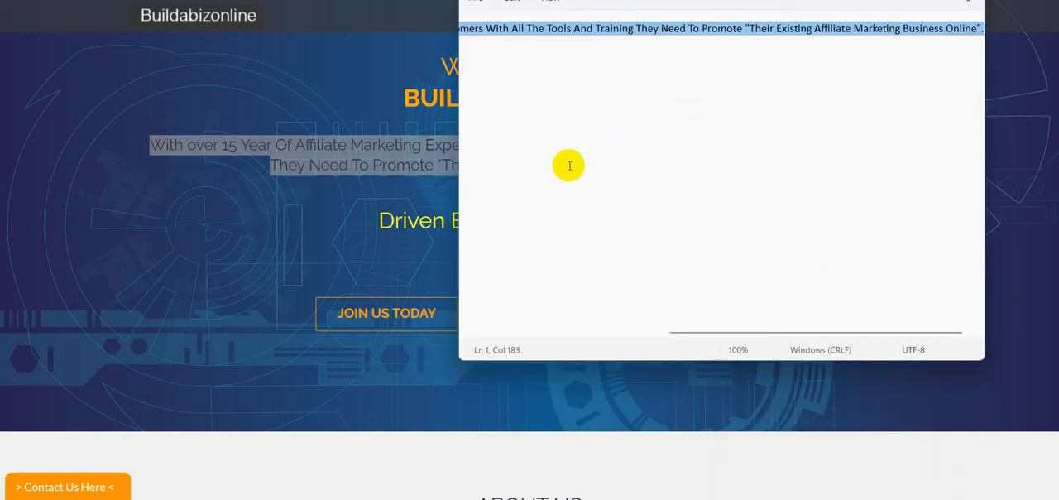
key("BackSpace")
right_click(494, 29)
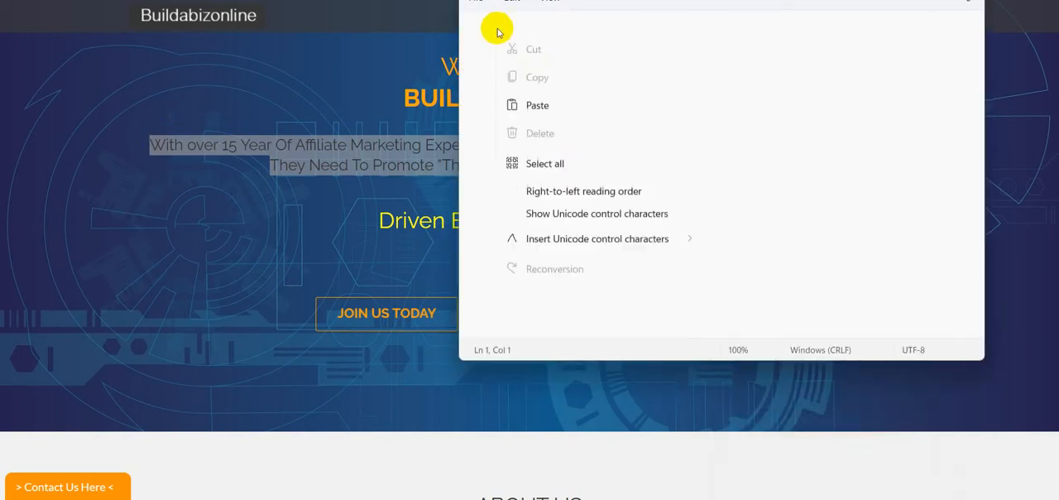
left_click(537, 127)
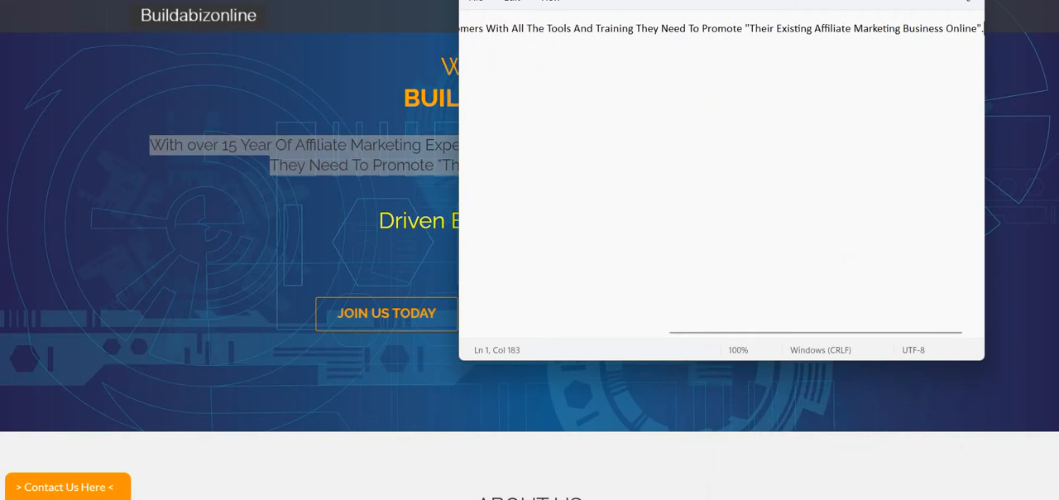
Step: Copy all the plain text from Notepad and paste it into the splash page's main body
left_click_drag(722, 1, 709, 31)
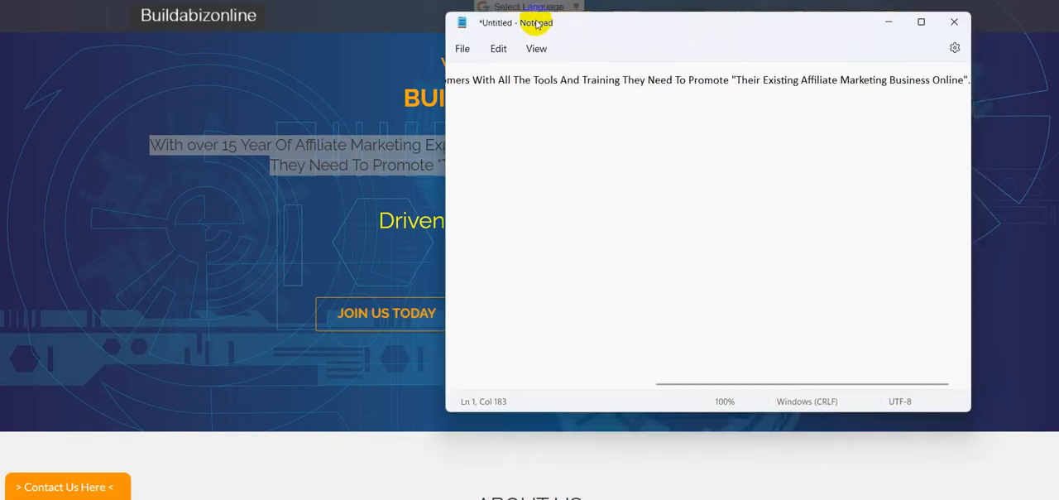
right_click(687, 115)
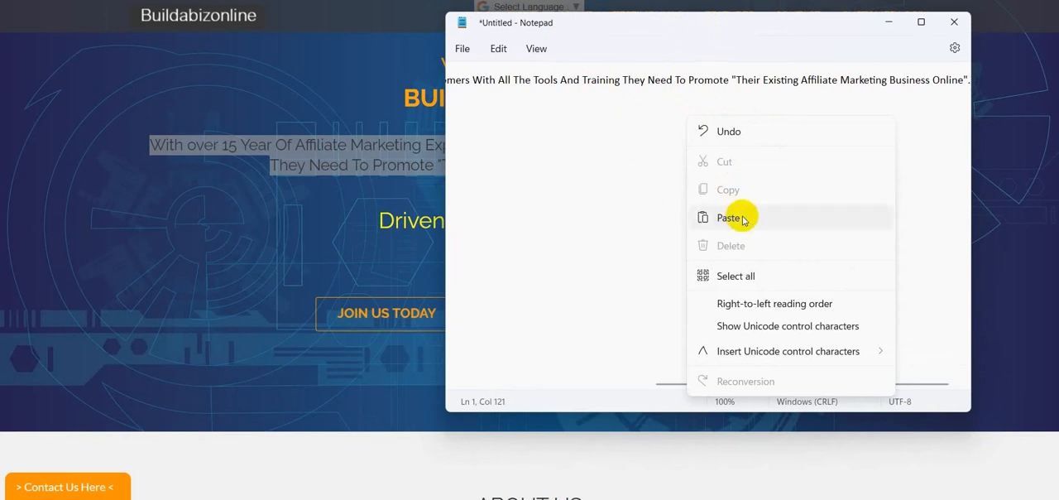
left_click(736, 278)
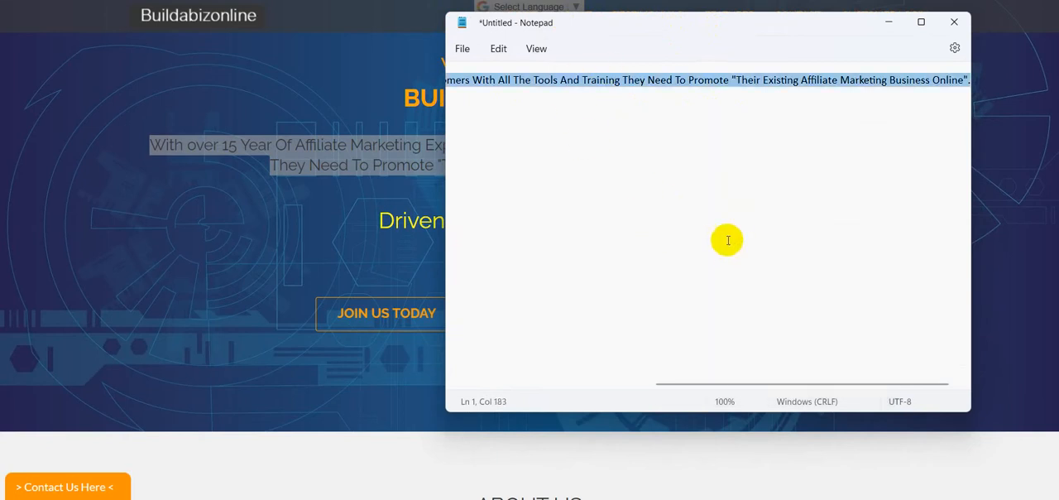
right_click(690, 74)
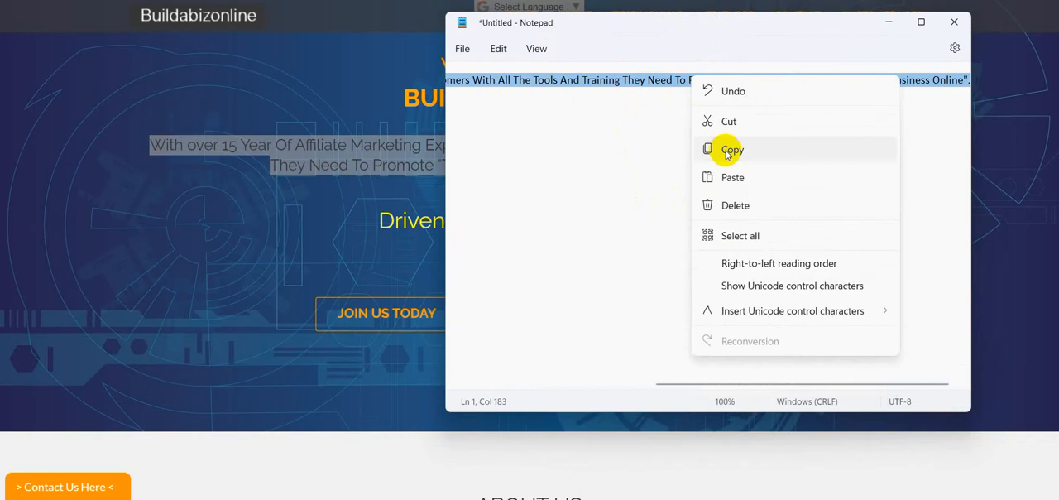
left_click(730, 149)
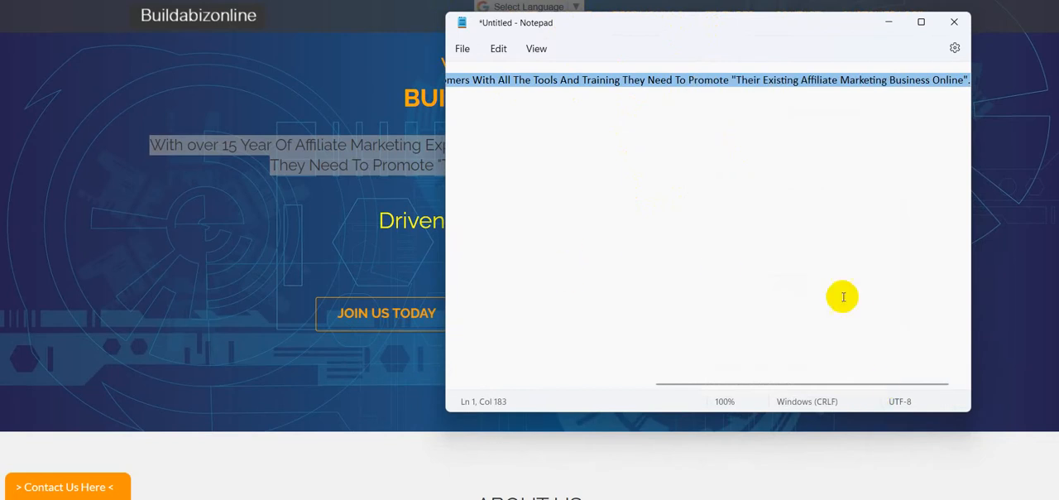
left_click(749, 1)
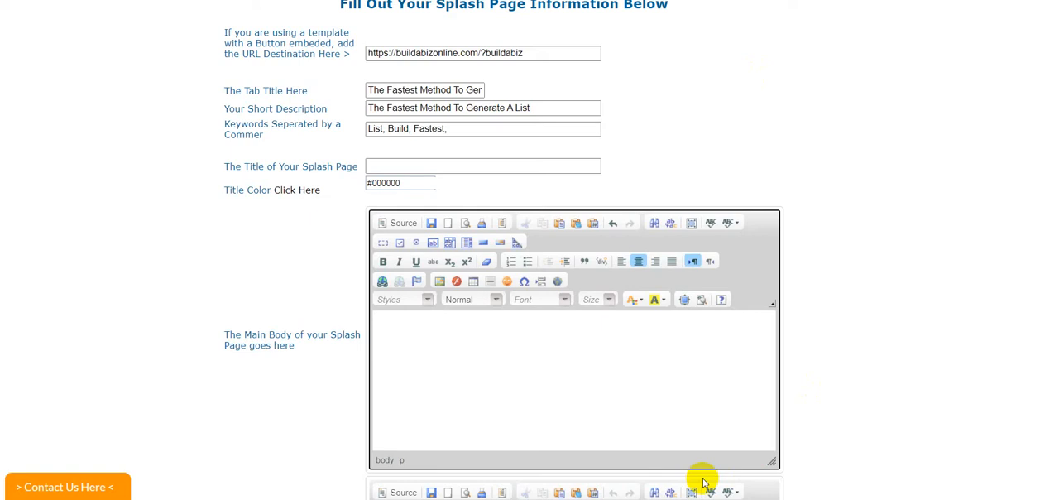
key("ctrl+v")
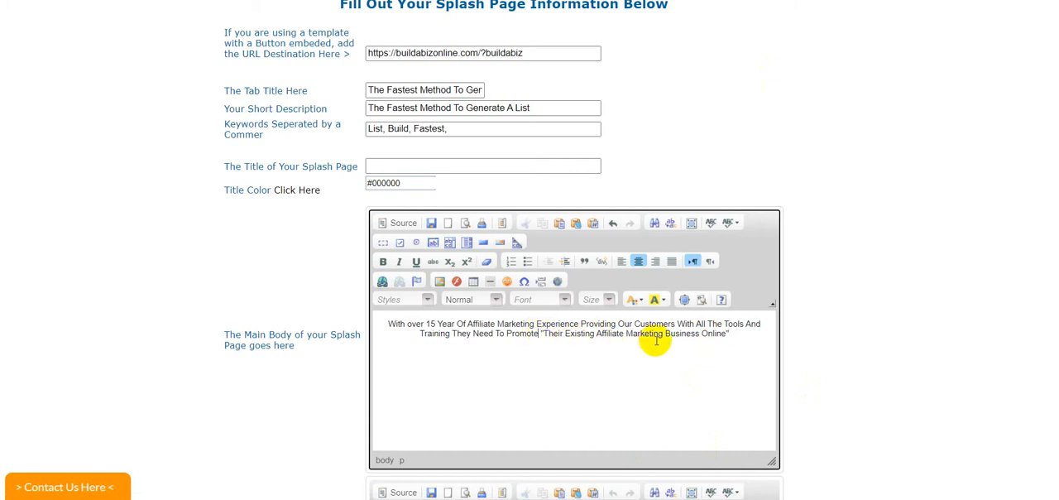
Step: Put "Their Existing Affiliate Marketing Business Online" on its own line and set all the body text to font size 22
left_click(544, 334)
key("Return")
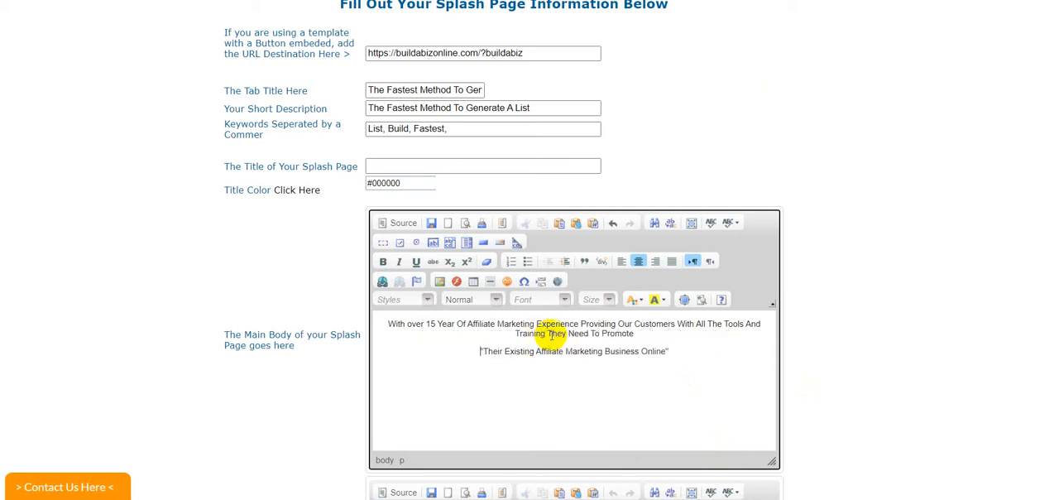
left_click(679, 349)
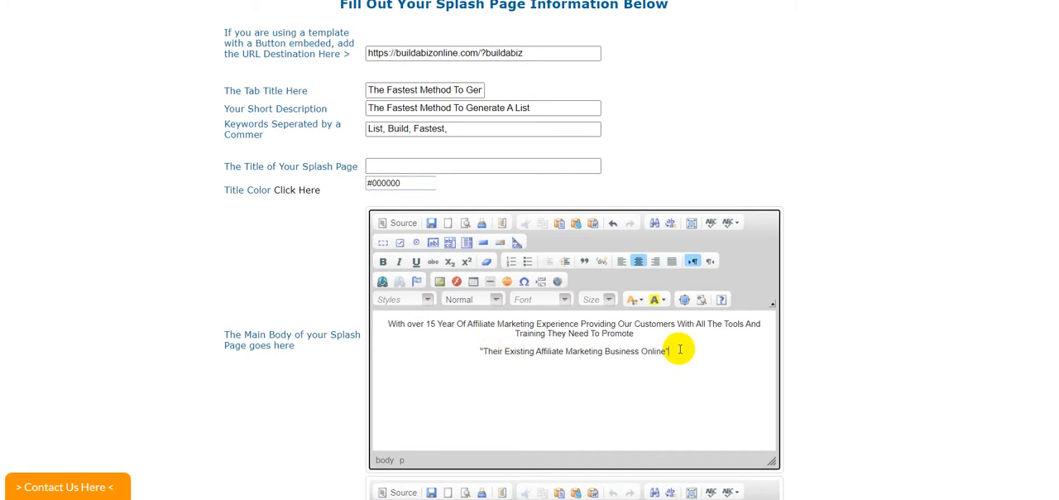
left_click_drag(679, 349, 395, 324)
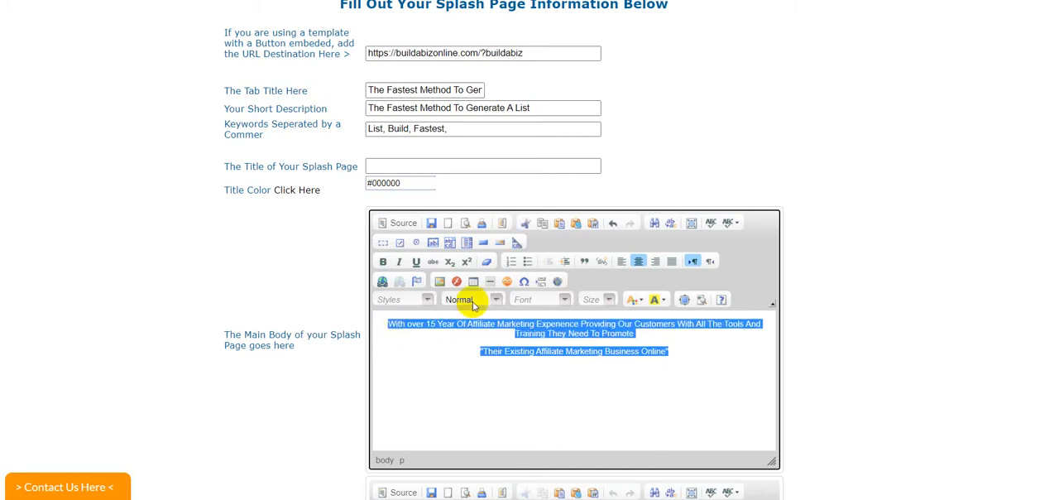
left_click(610, 300)
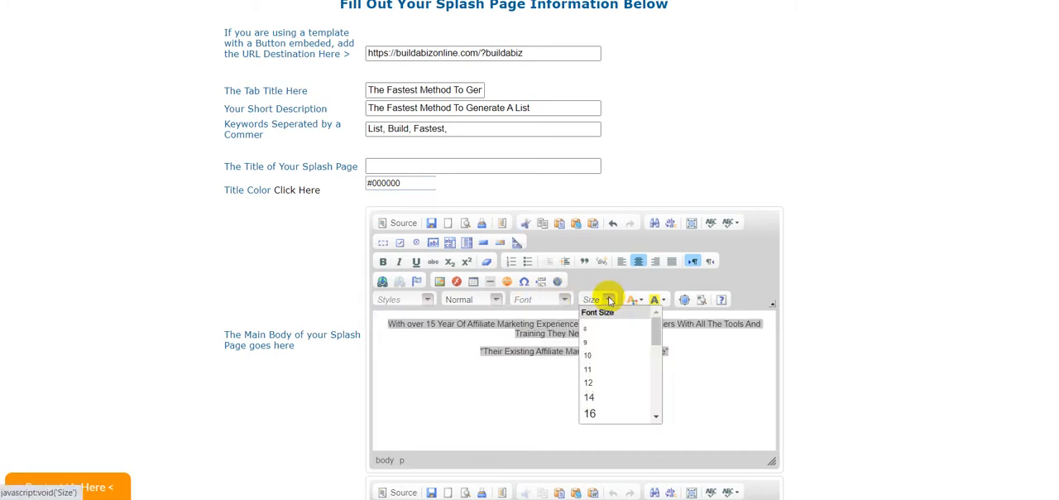
left_click_drag(660, 329, 654, 347)
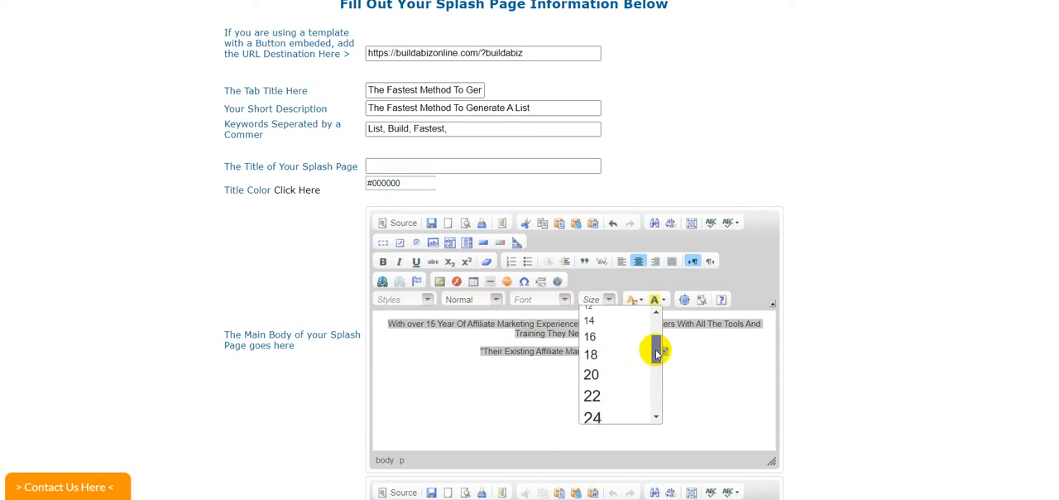
left_click(604, 393)
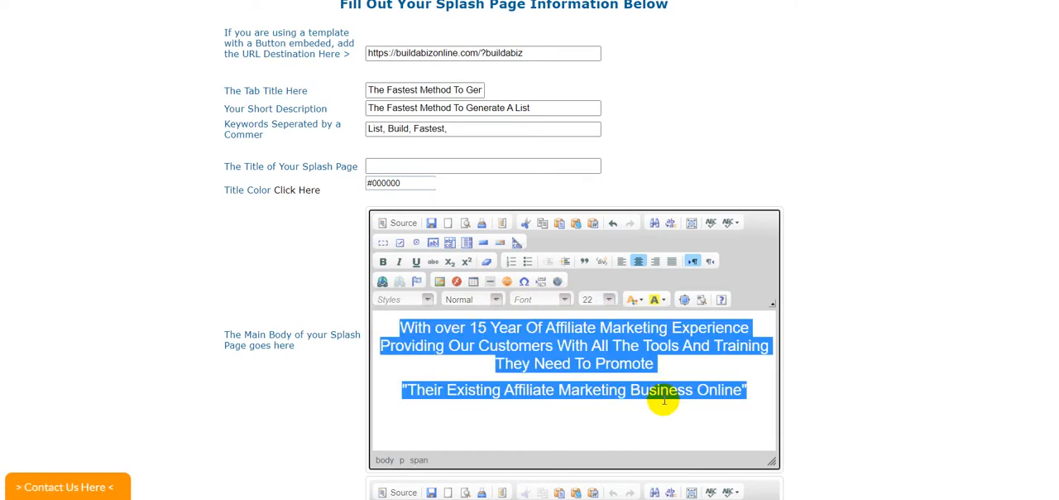
Step: Color the phrase "Their Existing Affiliate Marketing Business Online" blue in the main body
left_click(704, 402)
left_click_drag(741, 389, 417, 389)
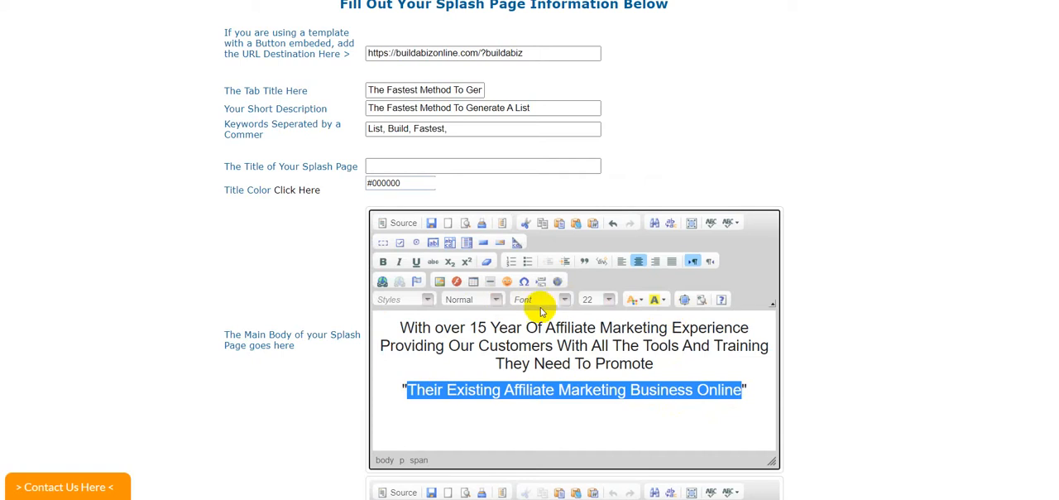
left_click(635, 299)
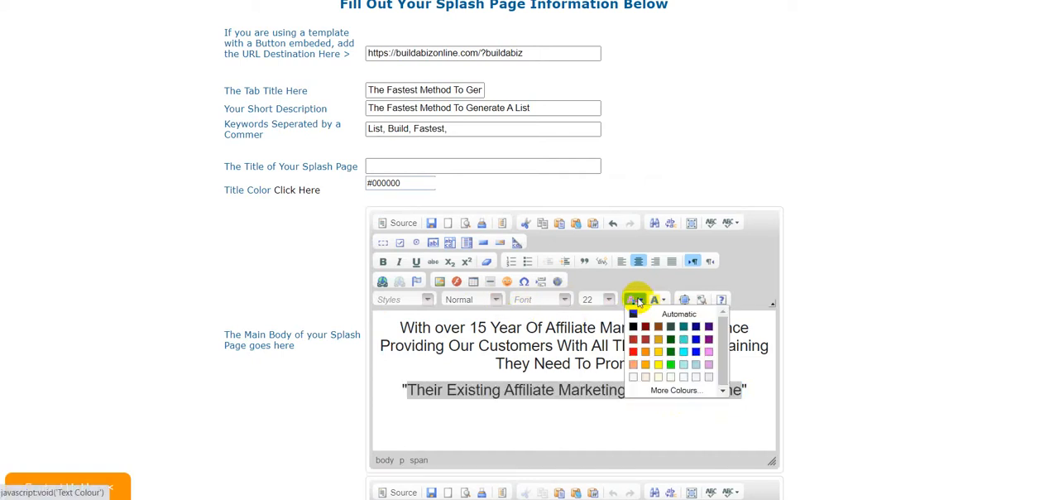
left_click(696, 351)
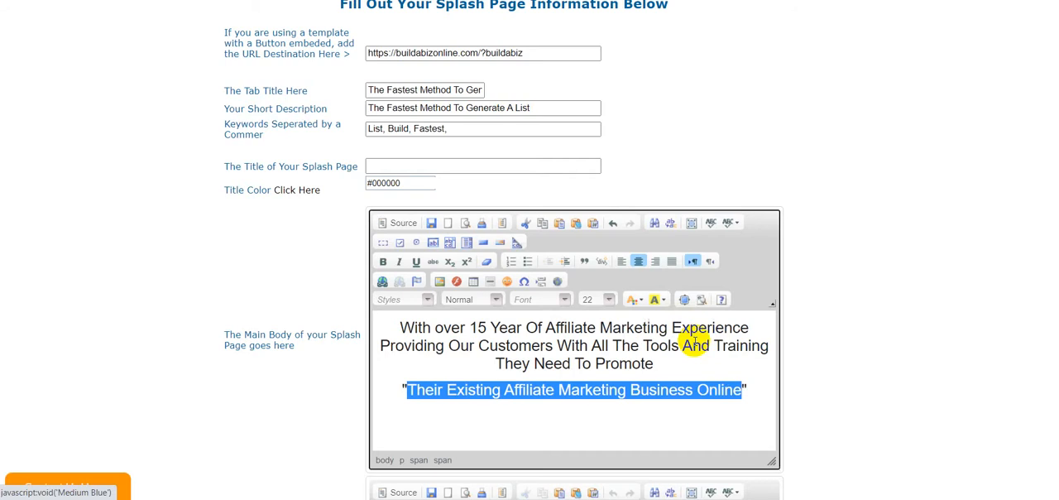
left_click(747, 367)
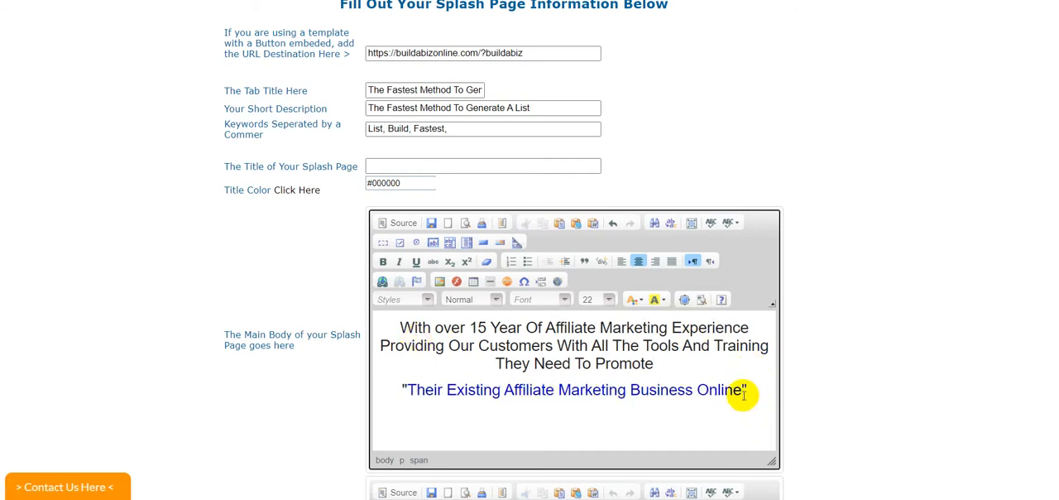
Step: Make the blue phrase "Their Existing Affiliate Marketing Business Online" bold and save the splash page
left_click_drag(741, 391, 408, 388)
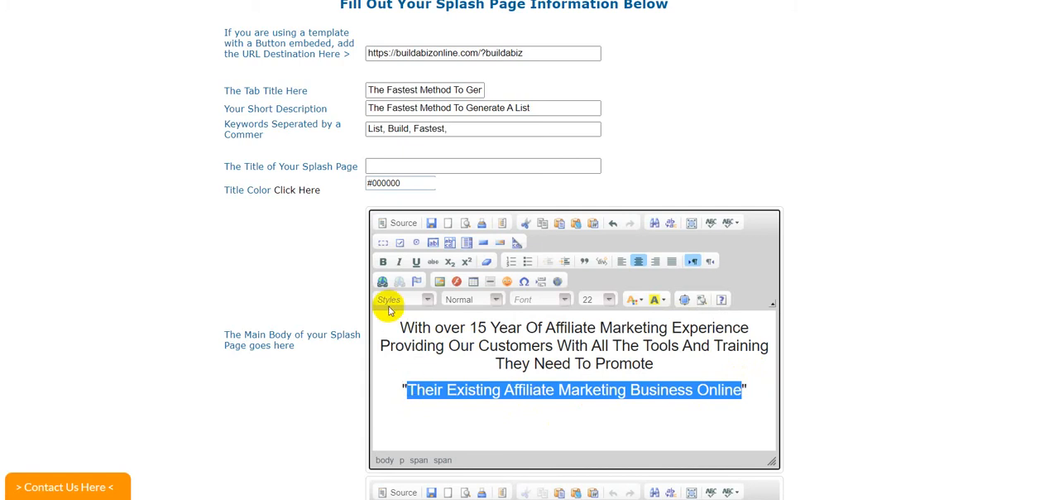
left_click(384, 263)
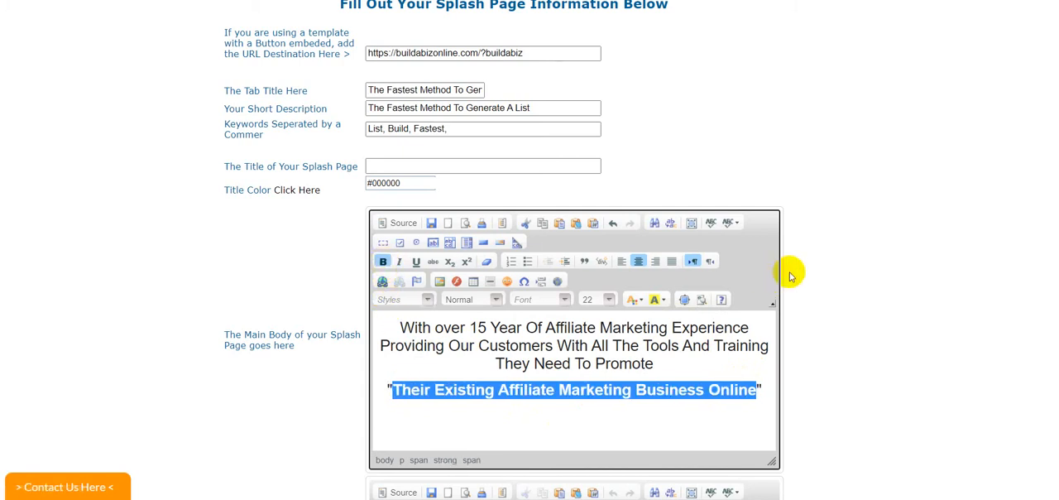
left_click(431, 223)
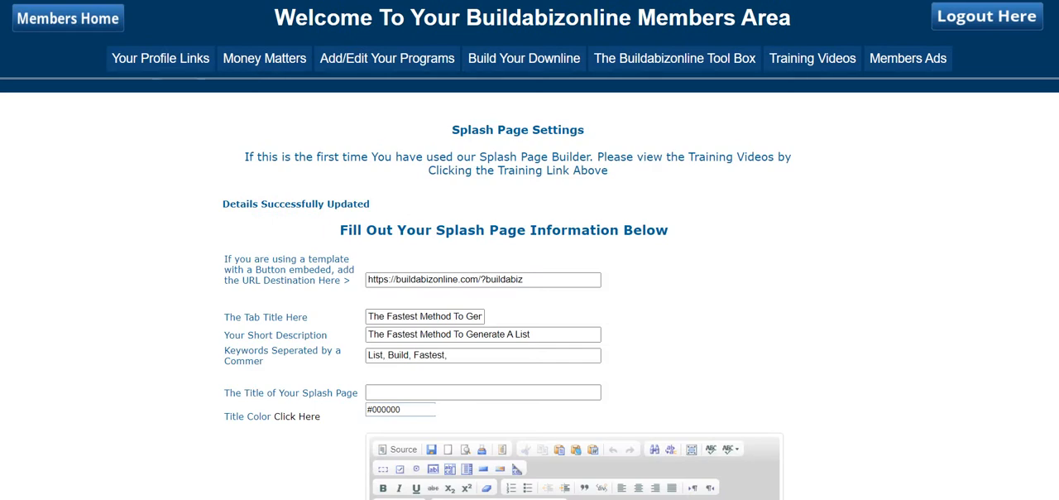
Step: Extend the tab title with "Online Today!" and update the splash page settings
key("ctrl+Tab")
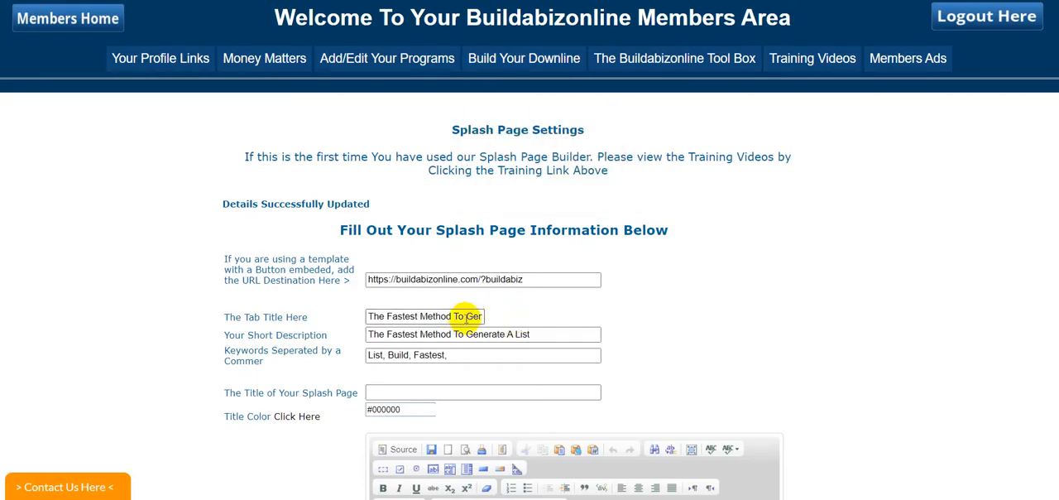
left_click_drag(467, 317, 490, 323)
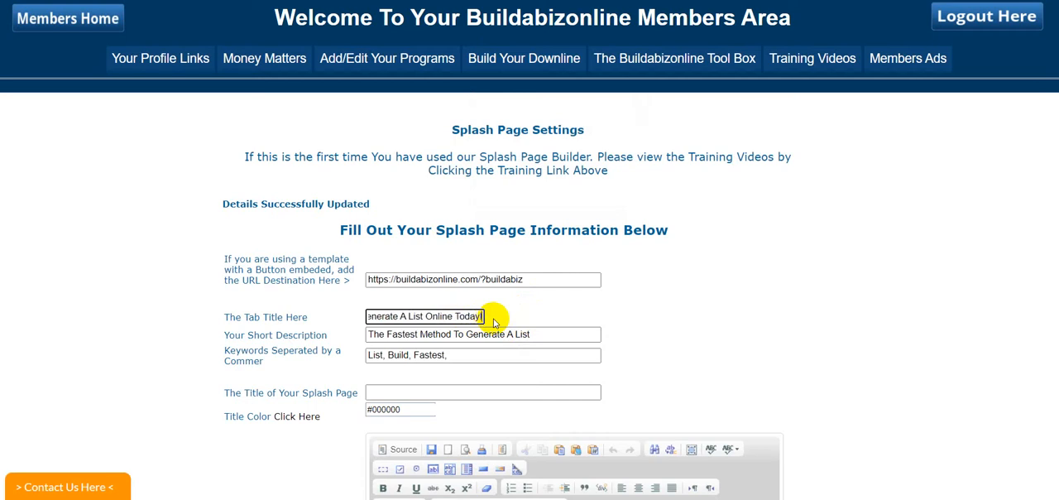
scroll(787, 272, "down", 8)
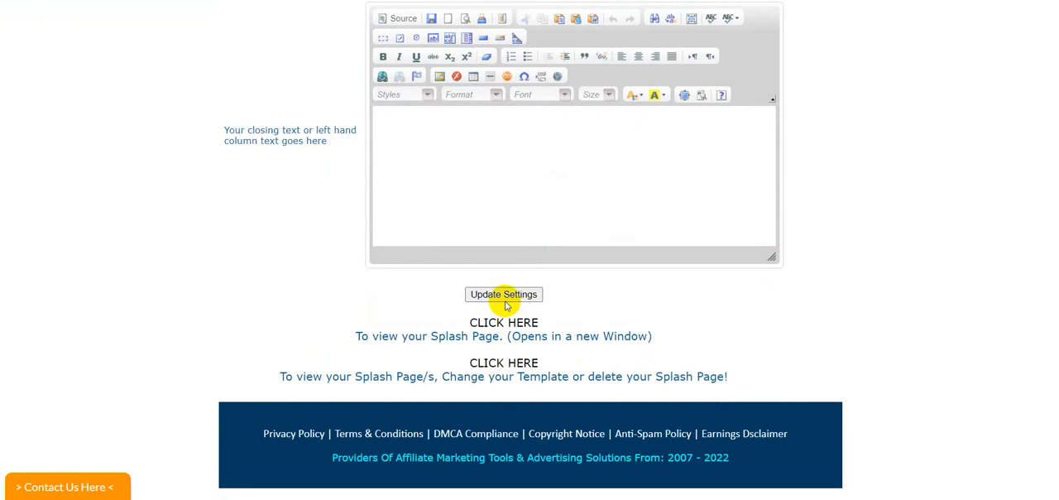
left_click(504, 295)
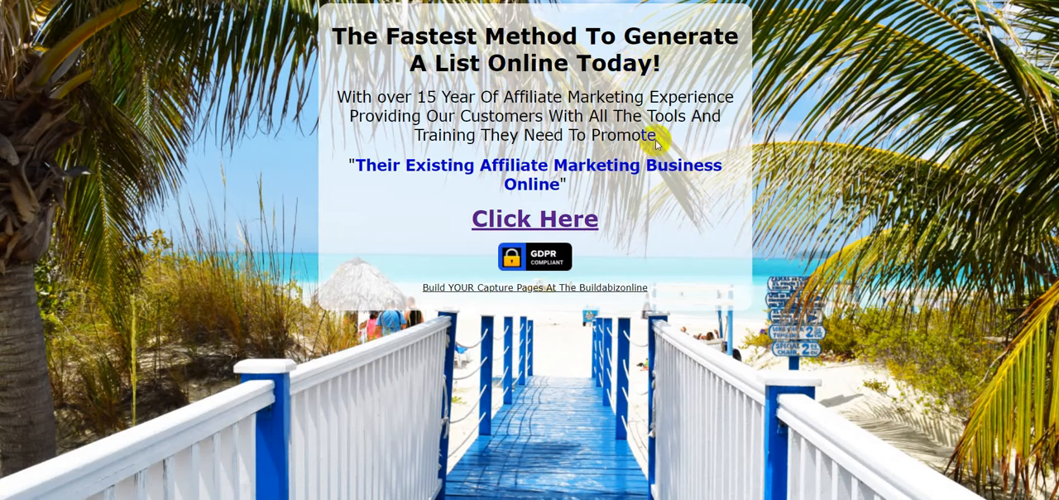
Step: Make the body paragraph "With over 15 Year Of Affiliate Marketing Experience..." bold and italic and update the splash page settings
left_click_drag(659, 136, 335, 37)
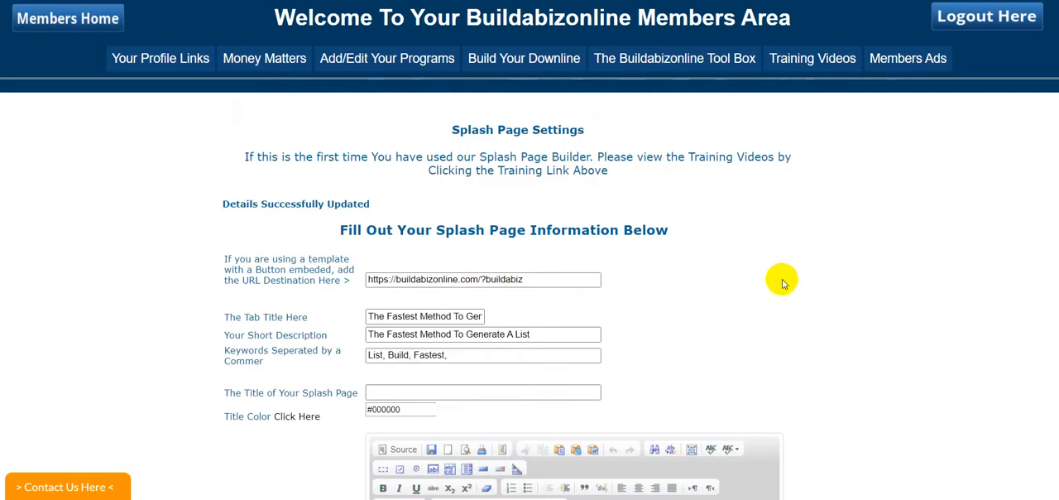
scroll(782, 279, "down", 5)
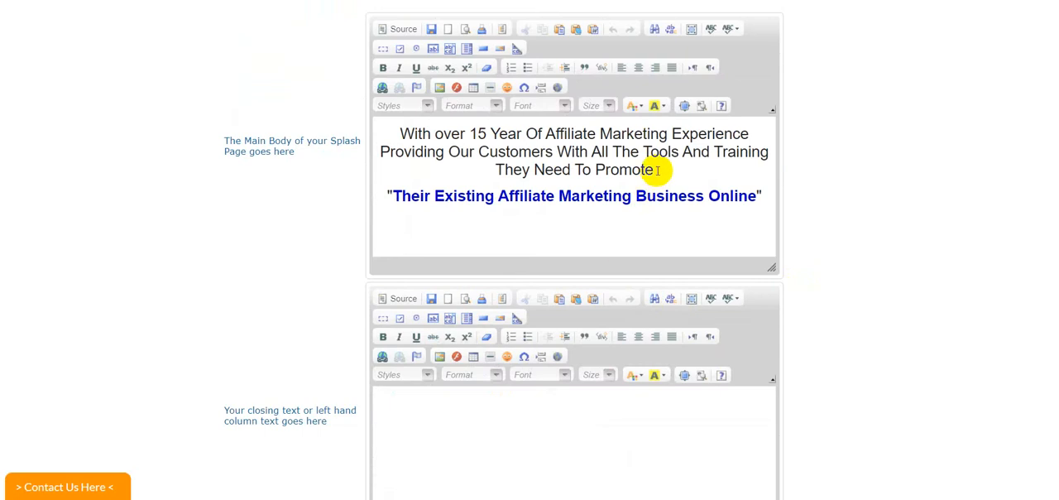
left_click_drag(657, 169, 407, 133)
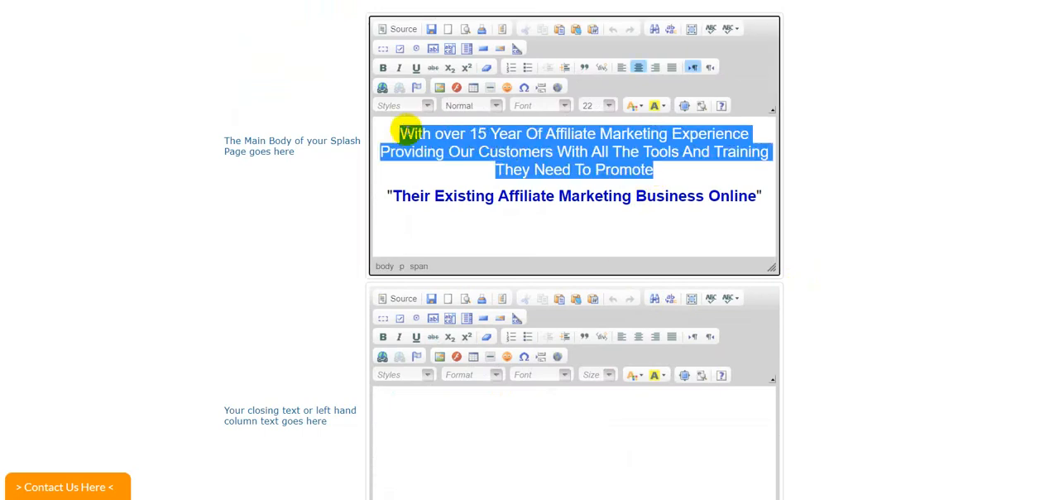
left_click(383, 67)
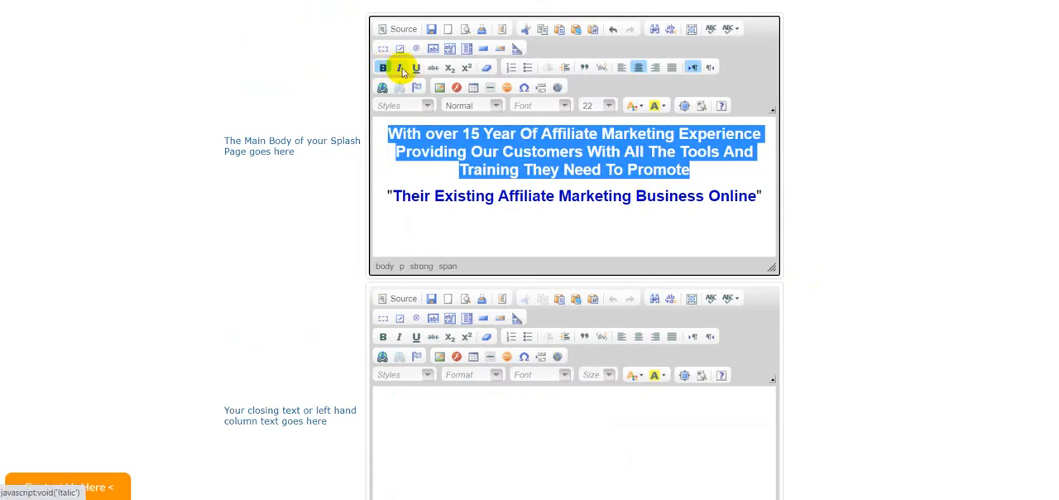
left_click(400, 69)
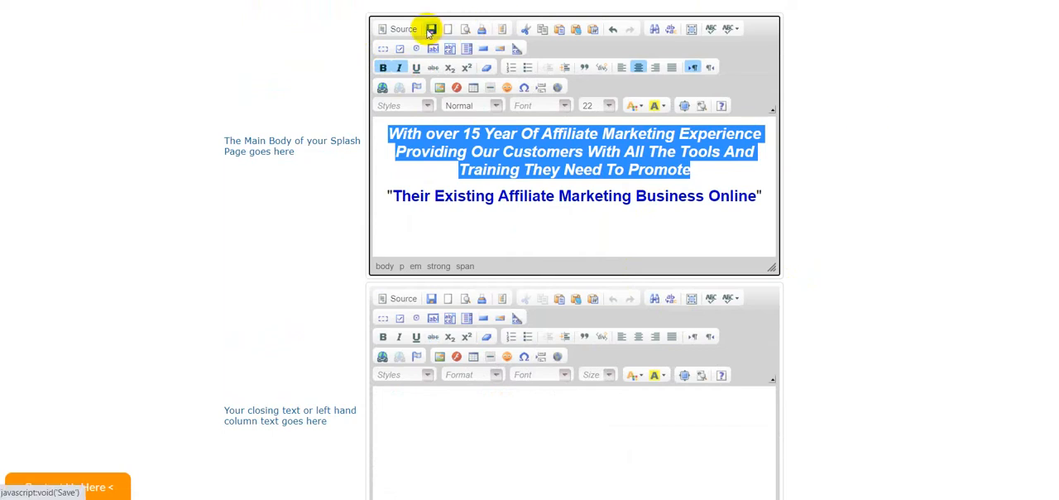
scroll(922, 274, "down", 5)
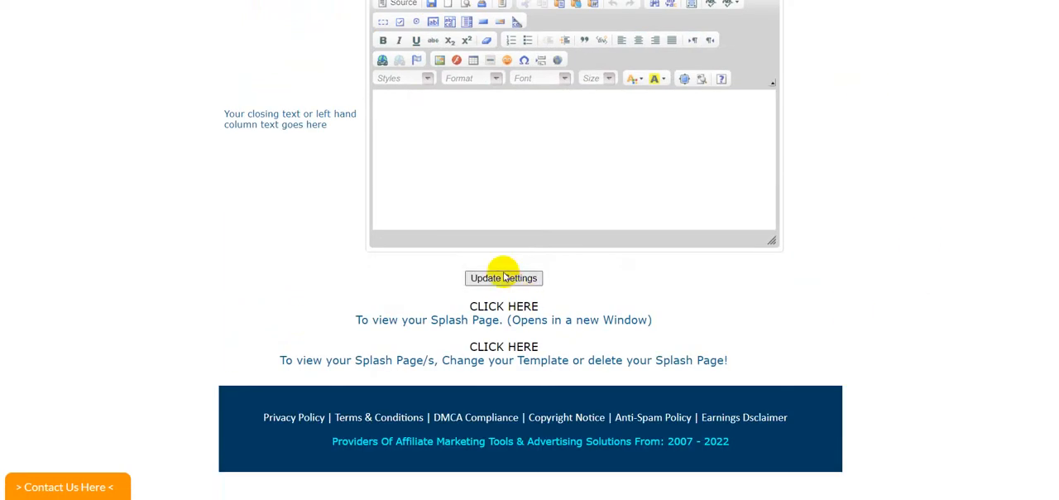
left_click(501, 279)
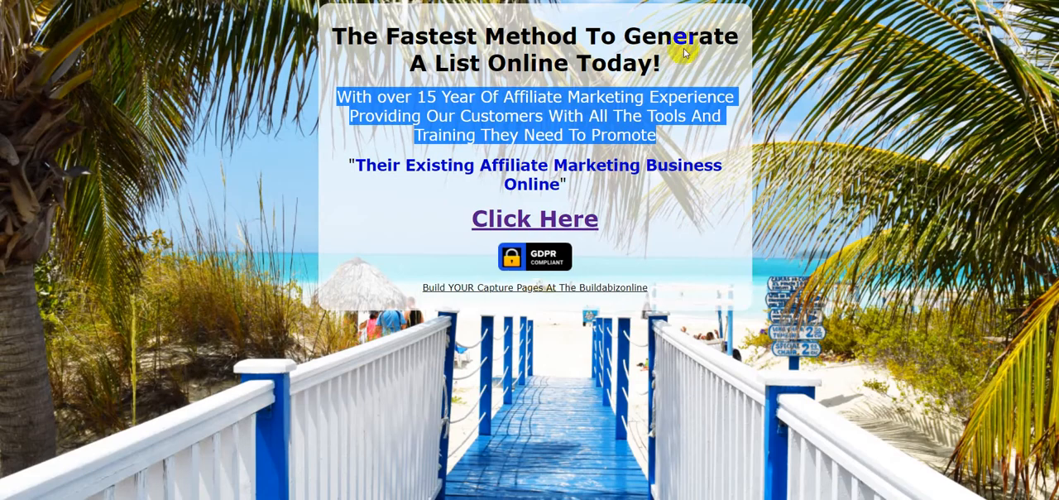
Step: Reload the live splash page to check the bold italic paragraph
left_click(678, 2)
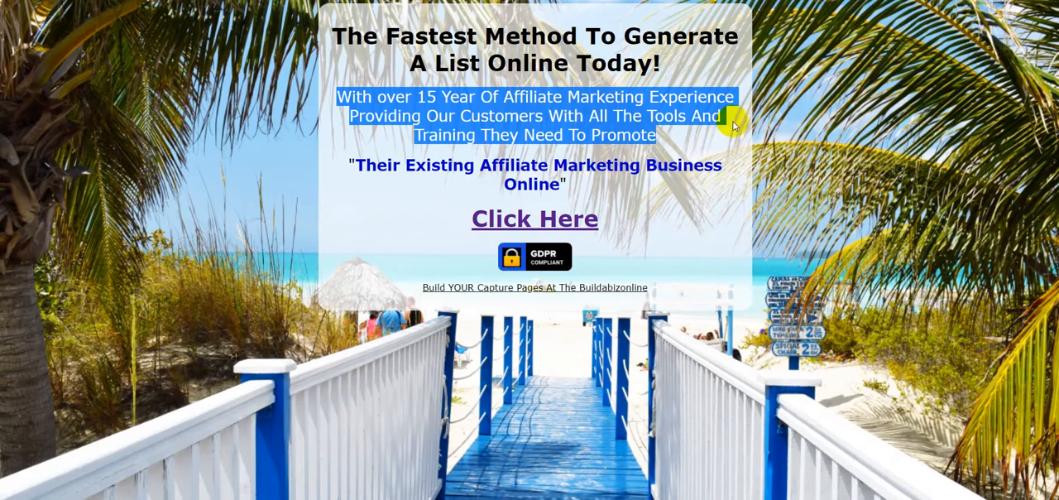
left_click(710, 169)
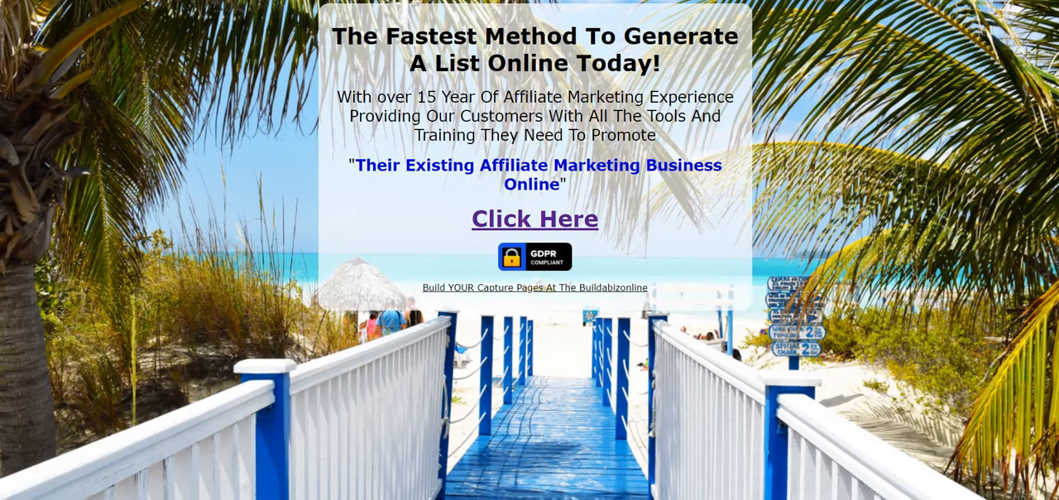
key("F5")
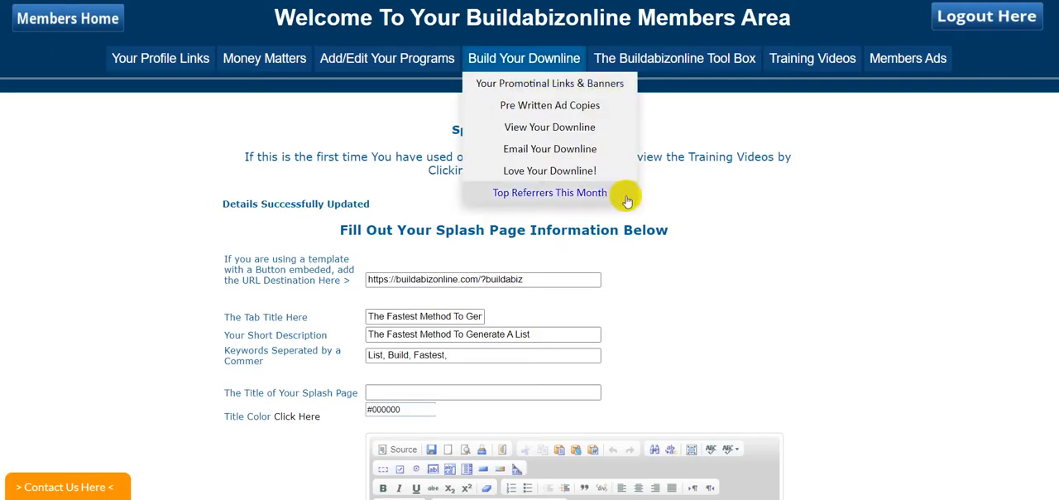
Step: Color the bold italic paragraph in the main body green and save the splash page
scroll(662, 182, "down", 3)
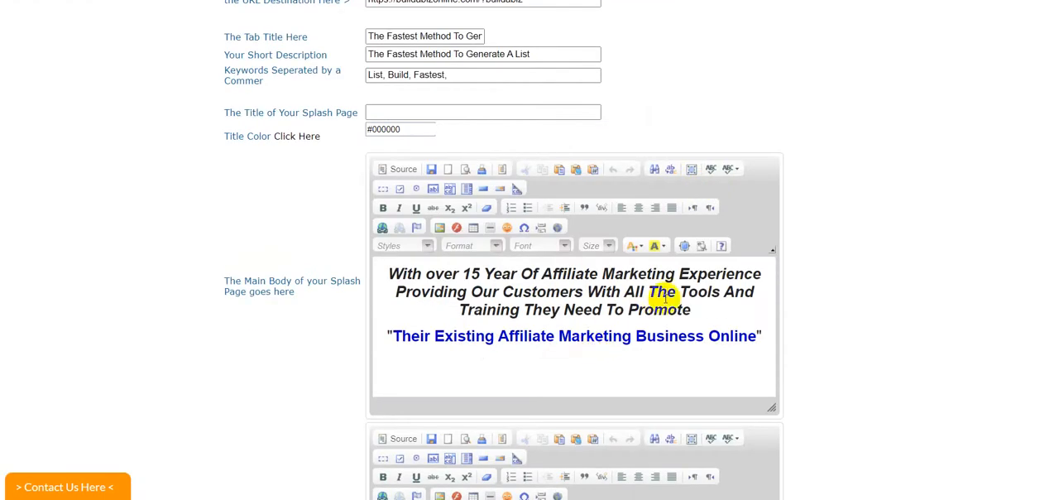
left_click_drag(692, 310, 390, 269)
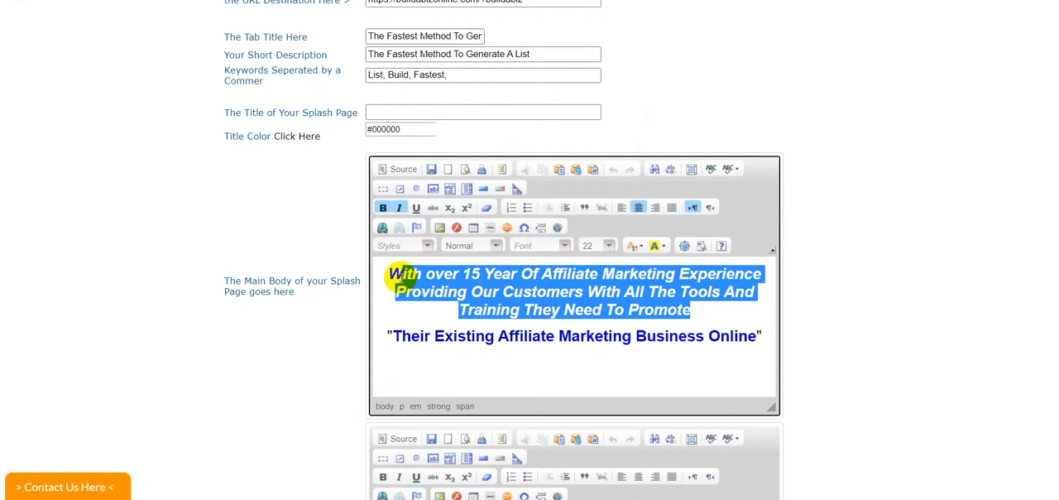
left_click(641, 247)
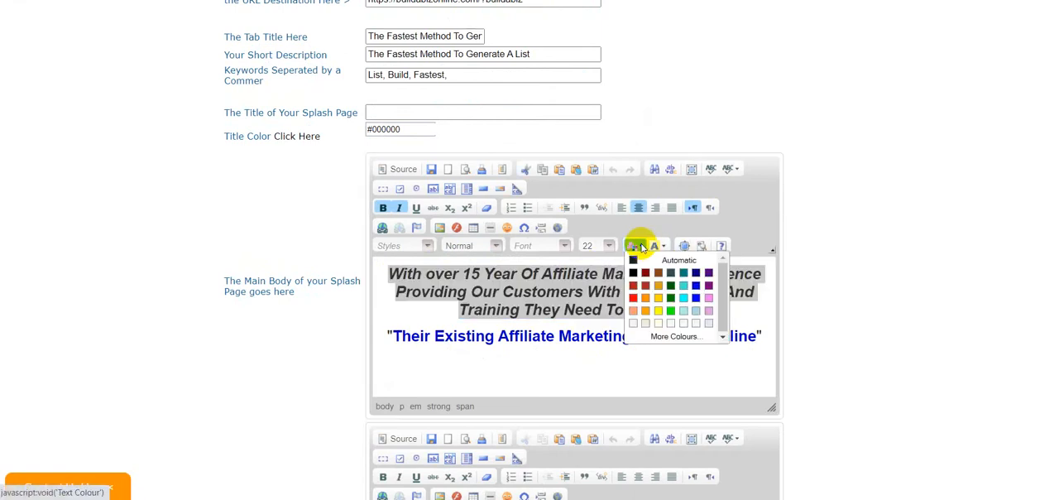
left_click(671, 300)
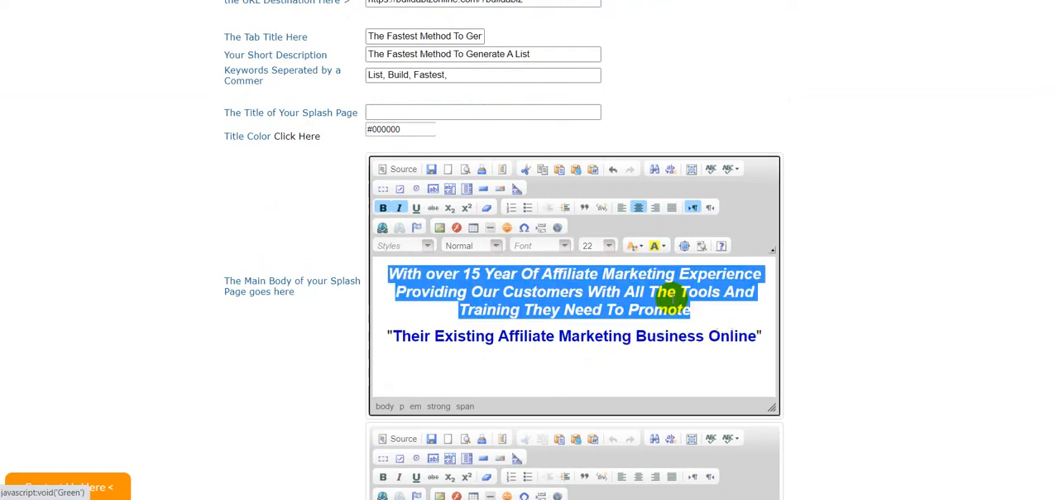
left_click(888, 244)
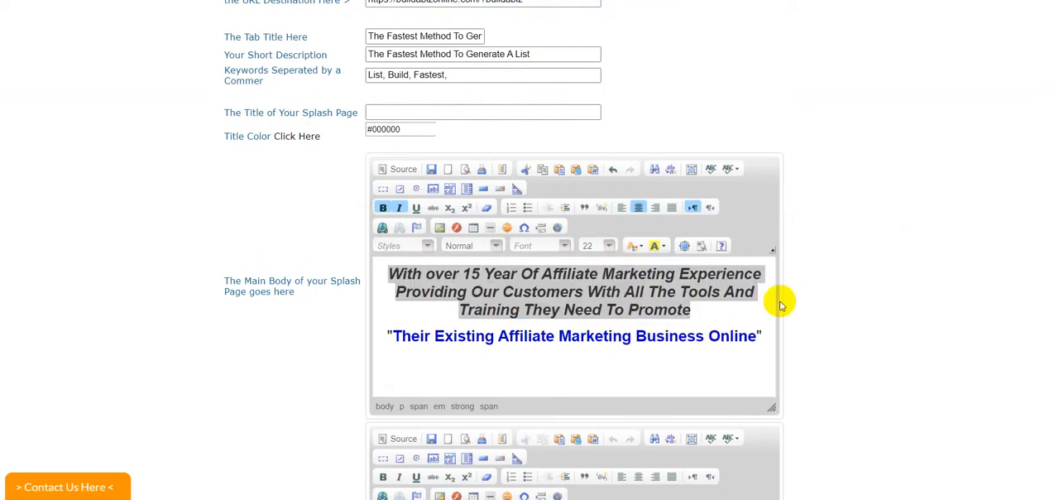
left_click(731, 331)
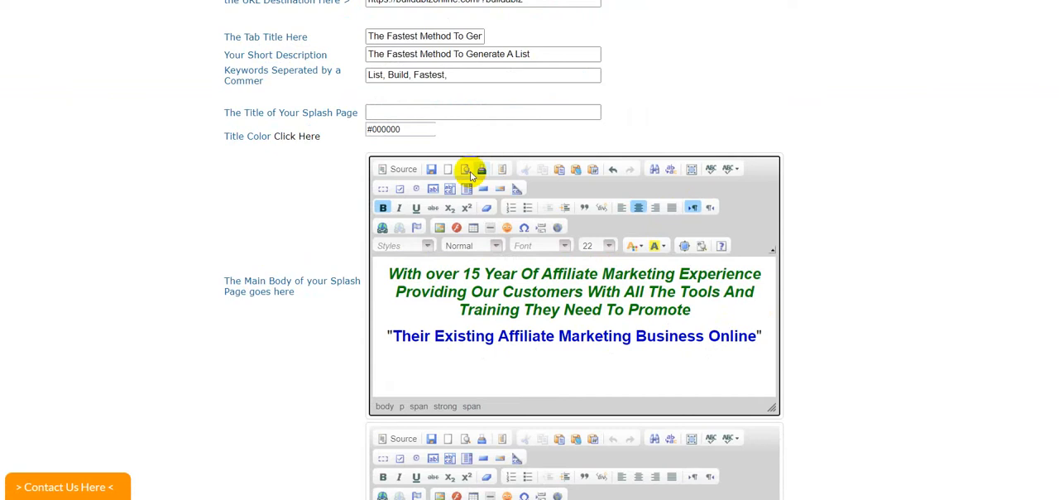
left_click(431, 170)
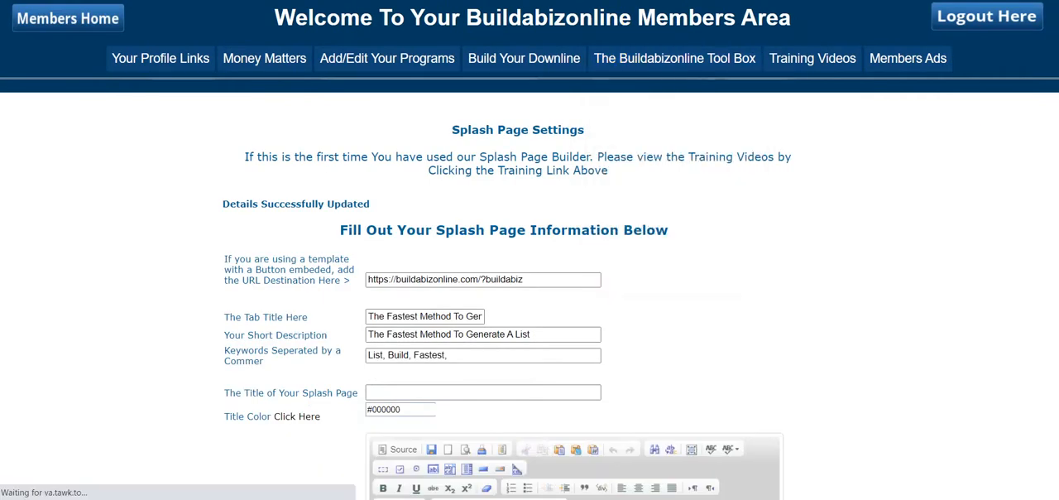
Step: Reload the live splash page to check the green paragraph, and return to the splash page settings
key("ctrl+Tab")
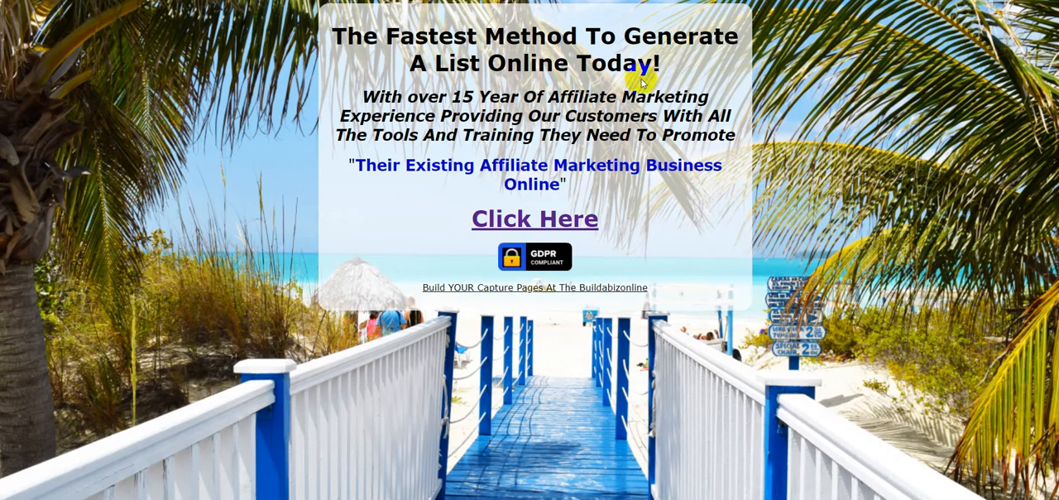
key("F5")
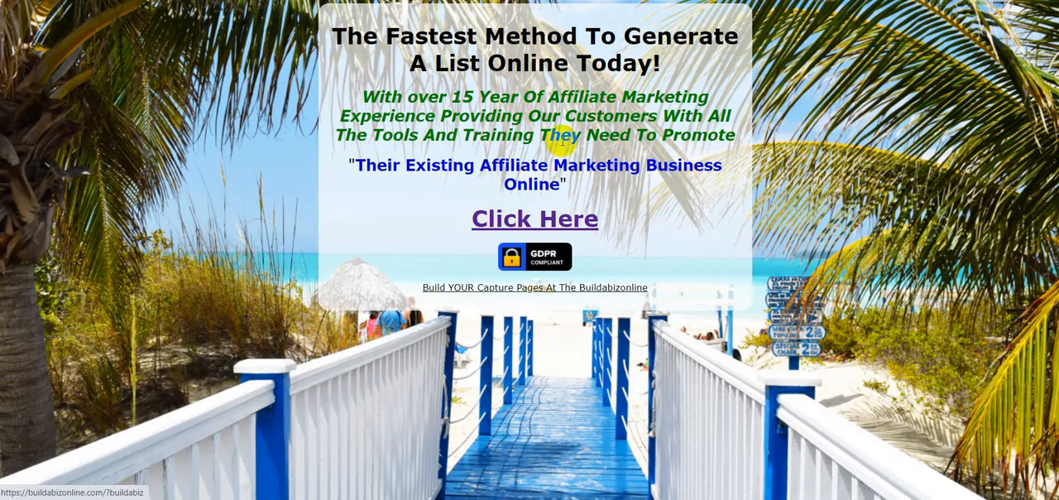
key("ctrl+shift+Tab")
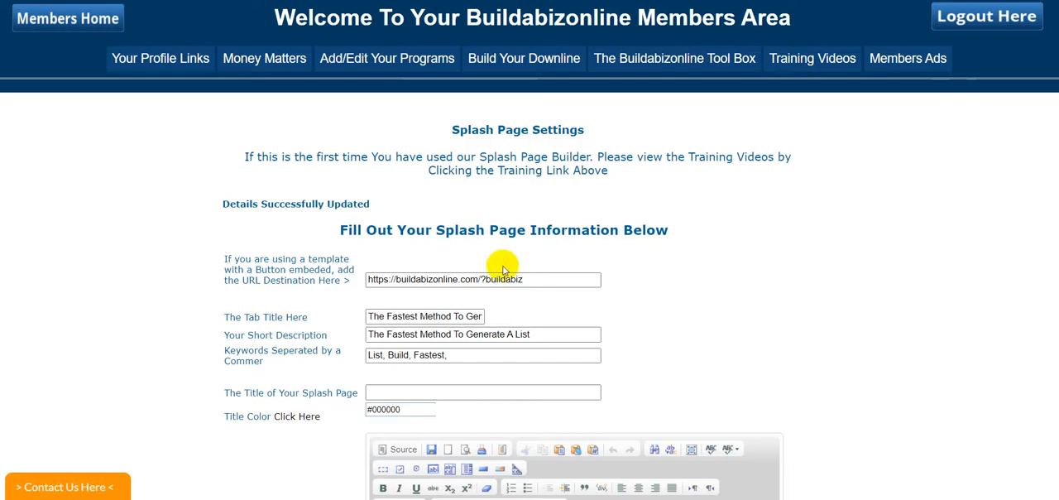
Step: Highlight the URL destination in the splash page settings and review the filled-out fields
left_click_drag(524, 279, 368, 280)
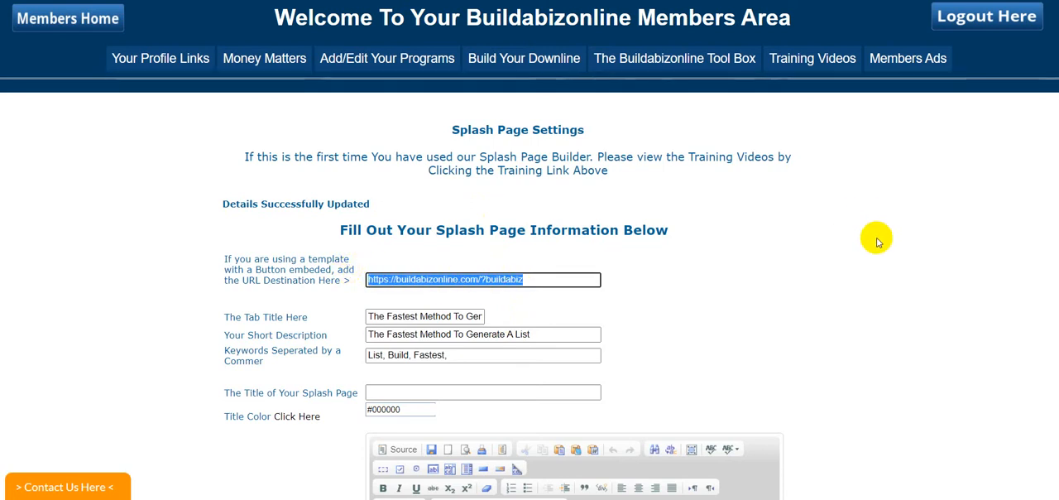
scroll(882, 236, "down", 3)
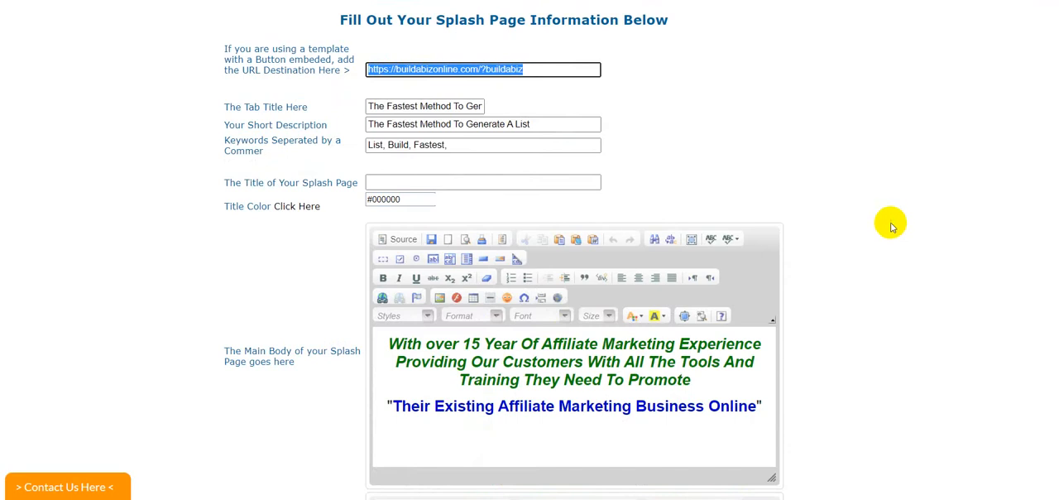
scroll(888, 217, "up", 2)
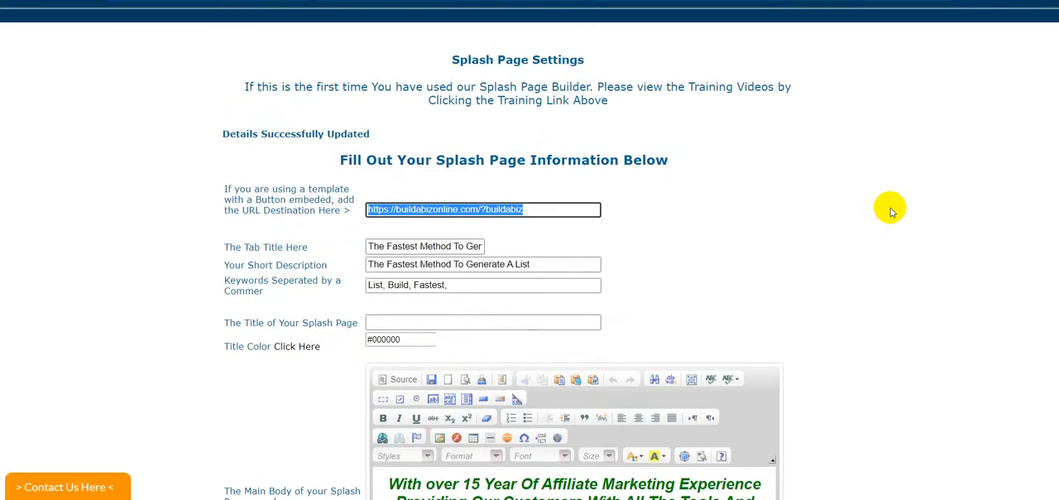
Step: Open the Splash Page Generator from the Original Buildabizonline Tool Box
scroll(838, 222, "up", 1)
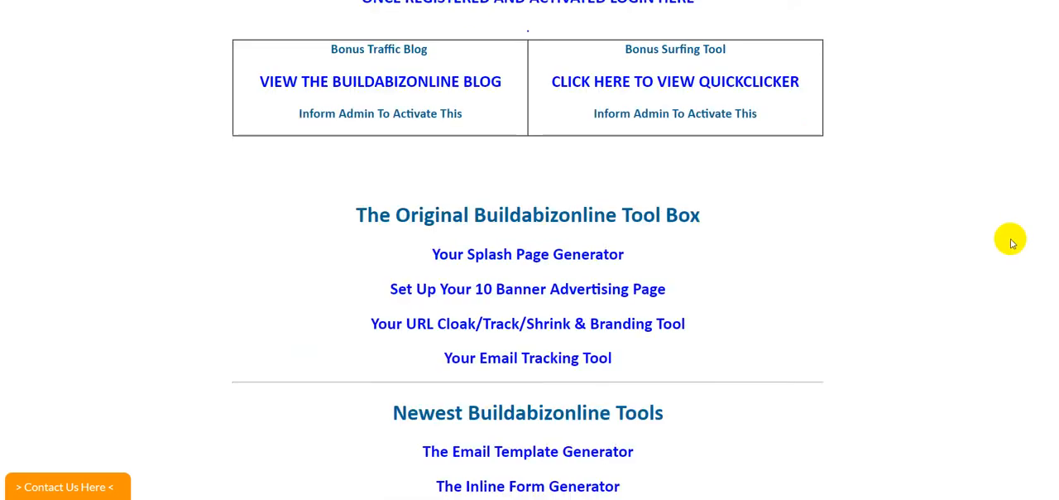
scroll(1012, 240, "up", 3)
left_click(551, 394)
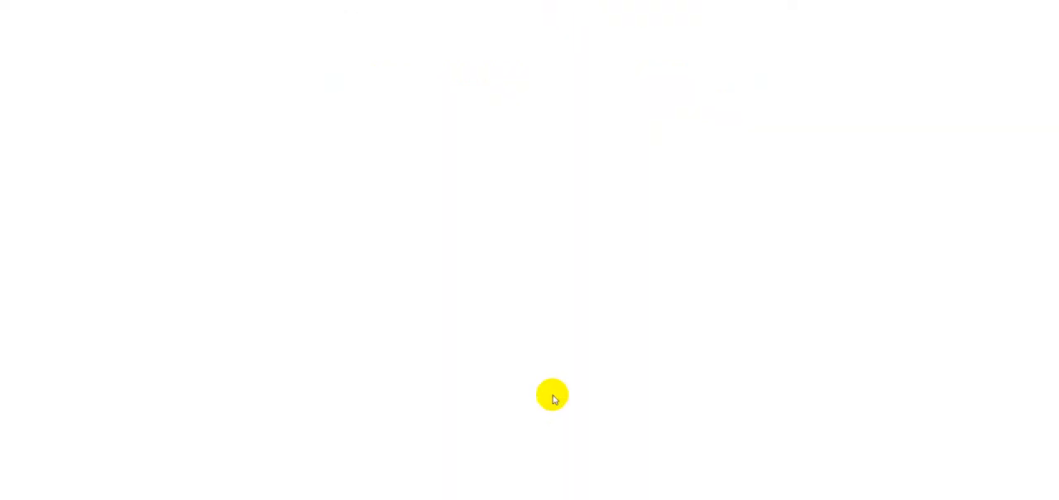
scroll(529, 250, "down", 4)
scroll(530, 250, "up", 1)
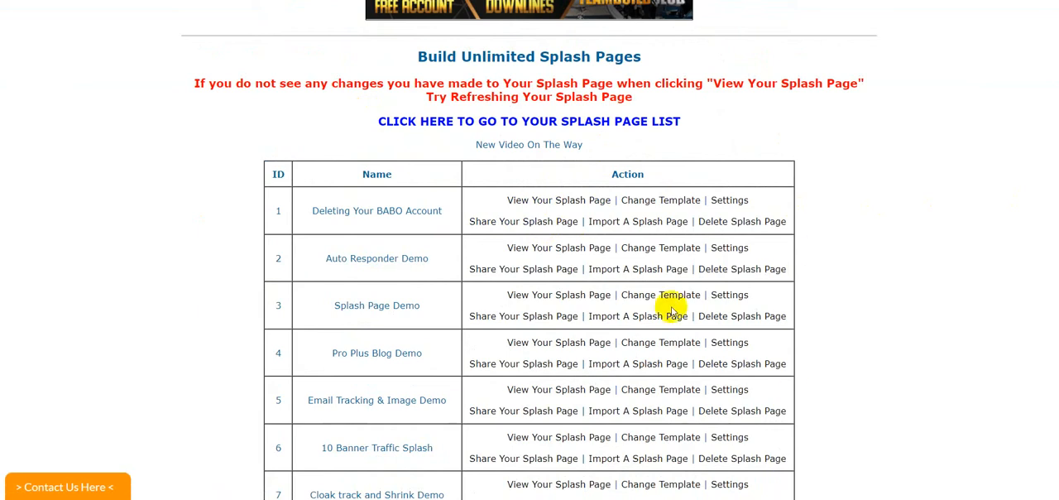
Step: Find the Simple Splash Page entry in the splash page list and examine its available actions
scroll(771, 314, "down", 1)
scroll(770, 315, "down", 20)
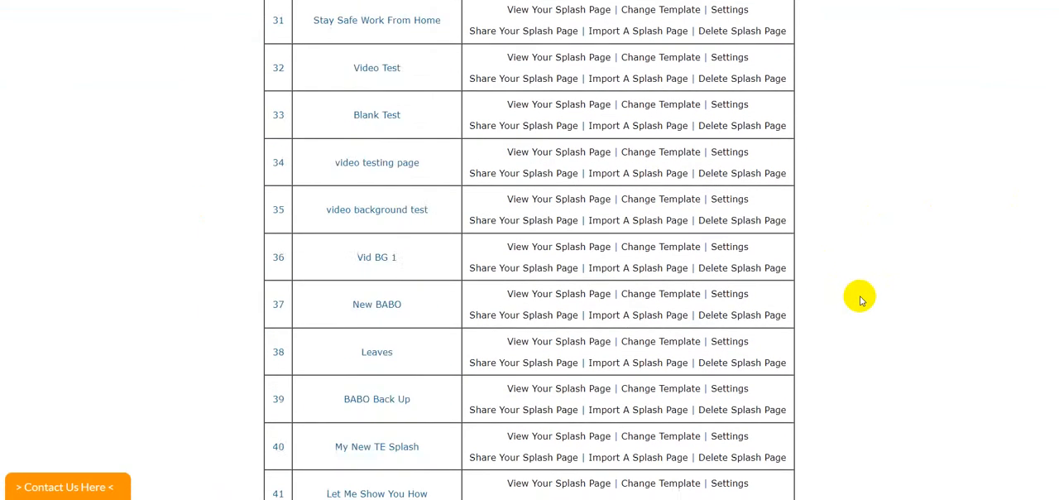
scroll(860, 294, "up", 10)
scroll(860, 294, "down", 10)
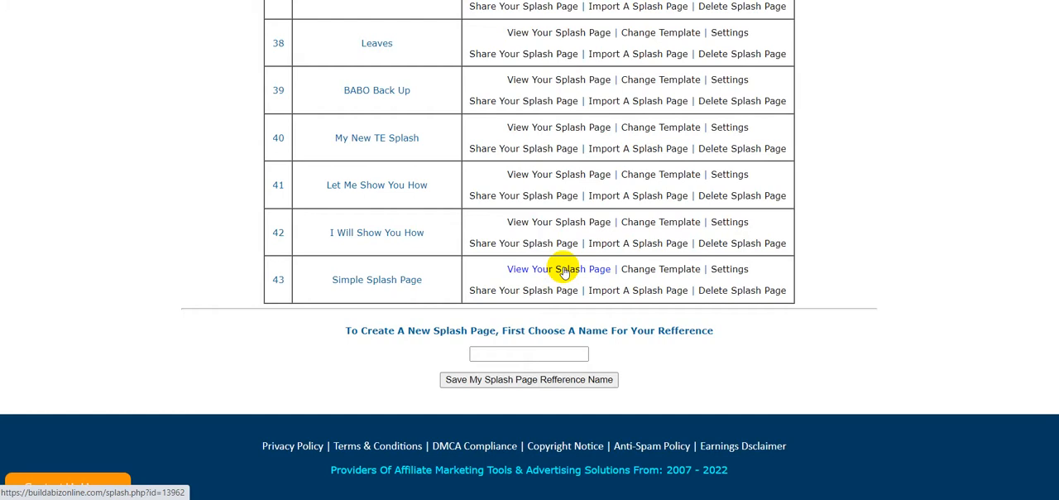
left_click(715, 274)
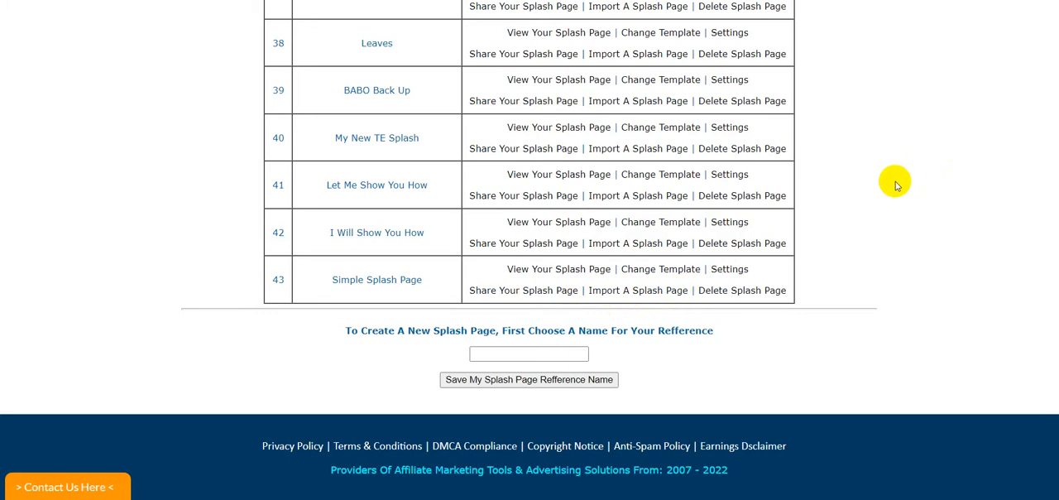
scroll(895, 185, "up", 10)
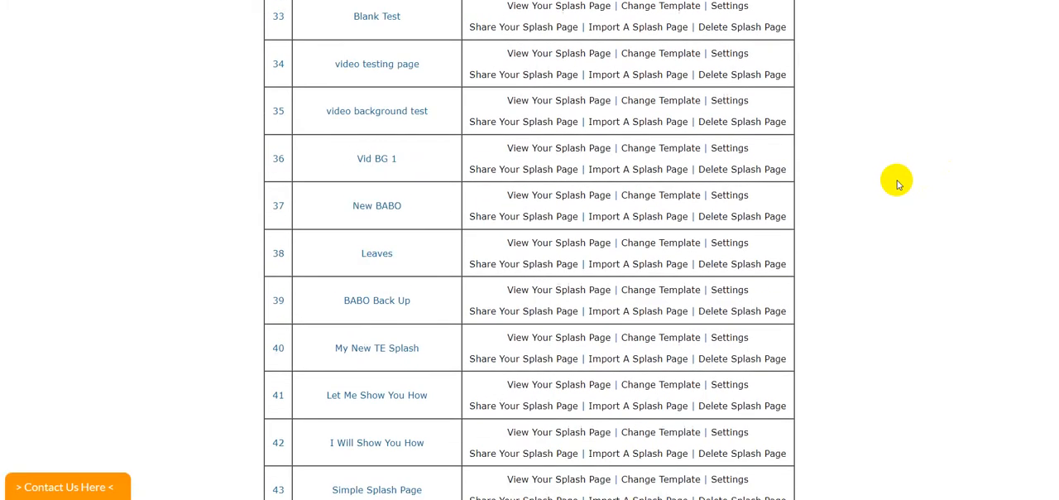
scroll(898, 182, "down", 10)
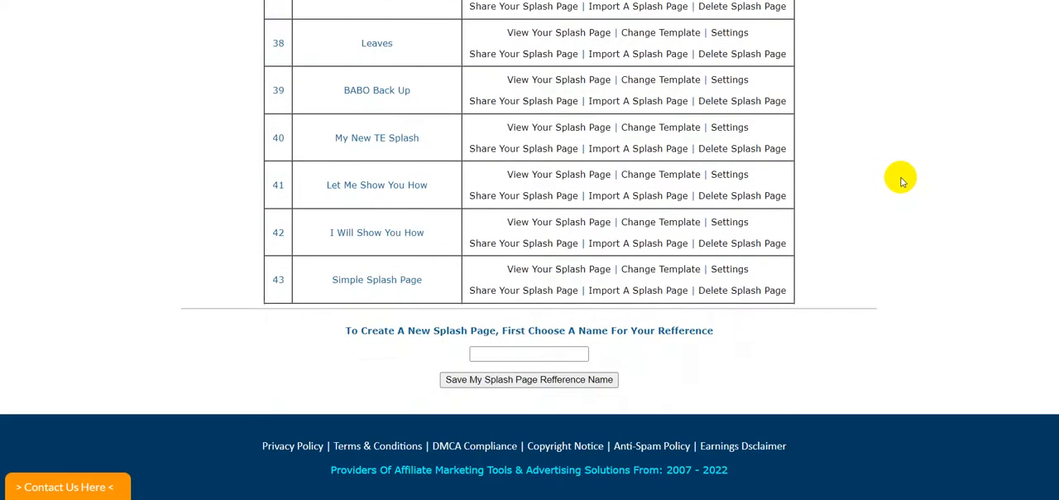